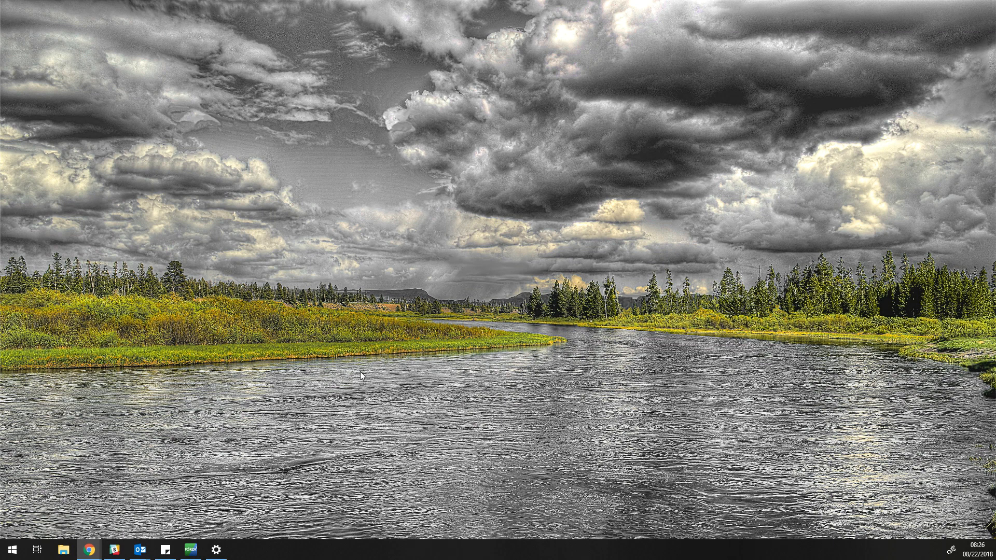
Step: Show the four open Chrome windows (Applications, Web Administration, Inbox, Screencastify) from the taskbar
mouse_move(89, 550)
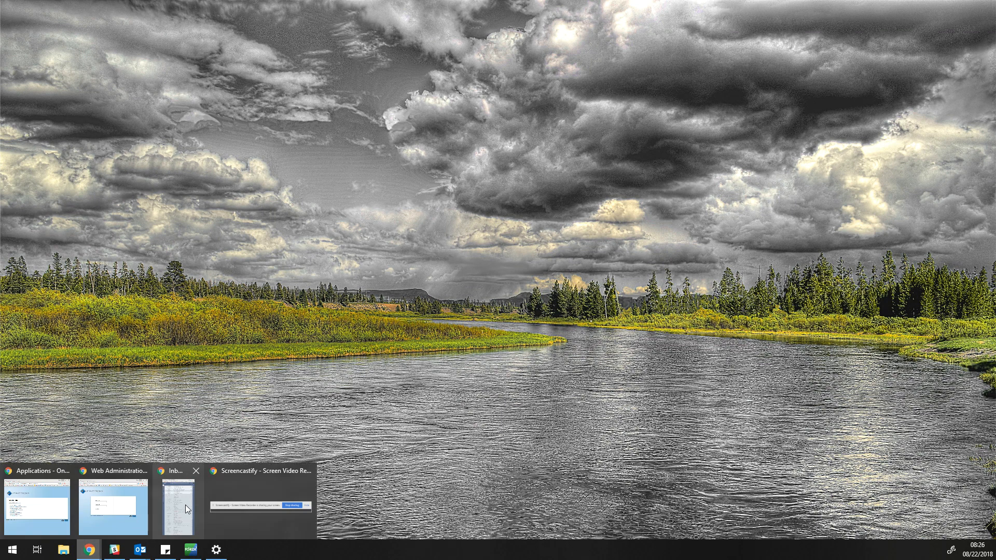
Step: Bring up the Applications window and open the aagcu.org membership application in a new tab
click(55, 495)
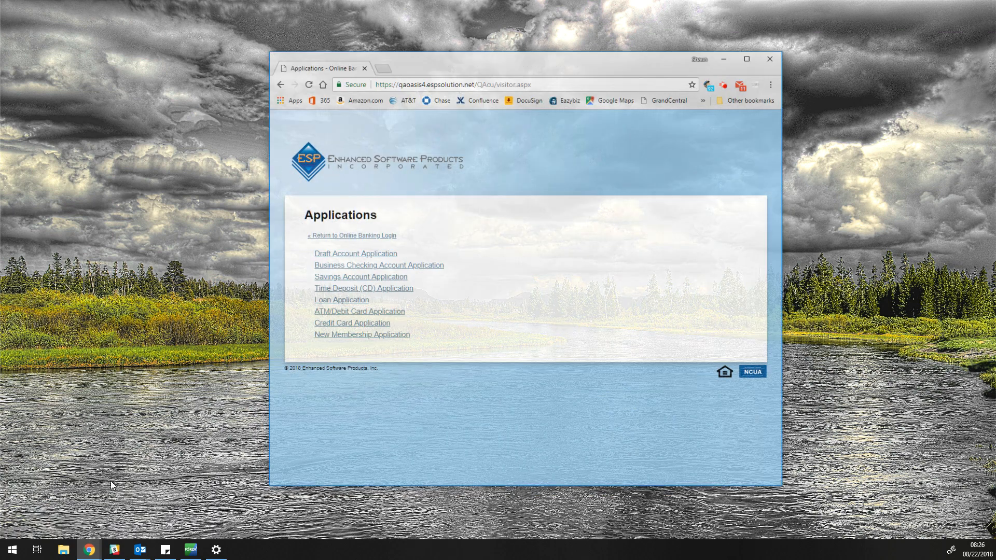
click(394, 51)
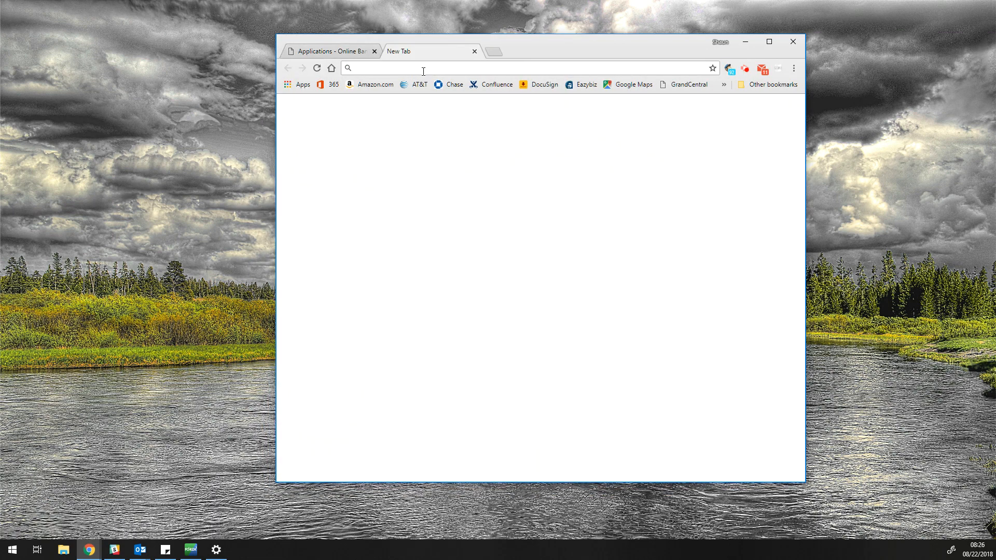
text(aa)
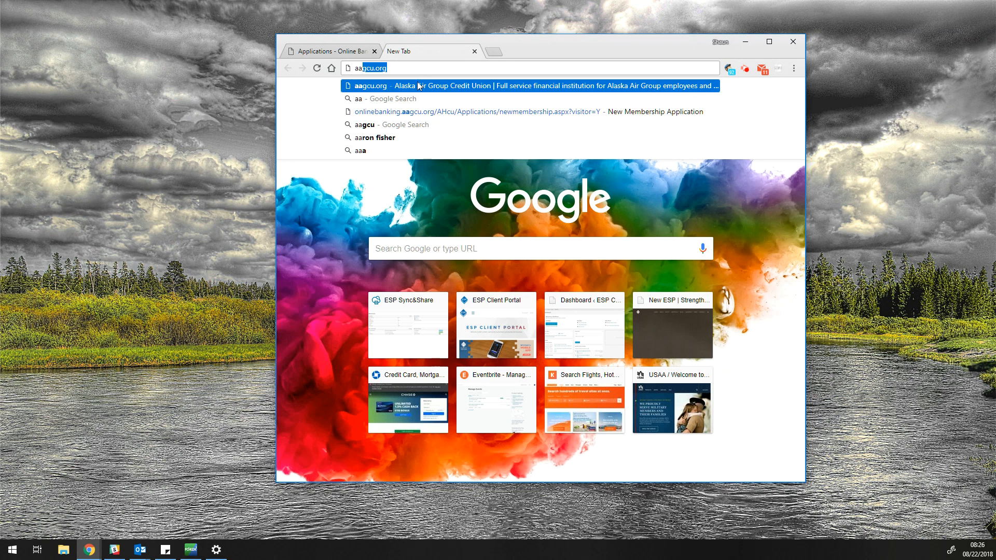
click(415, 86)
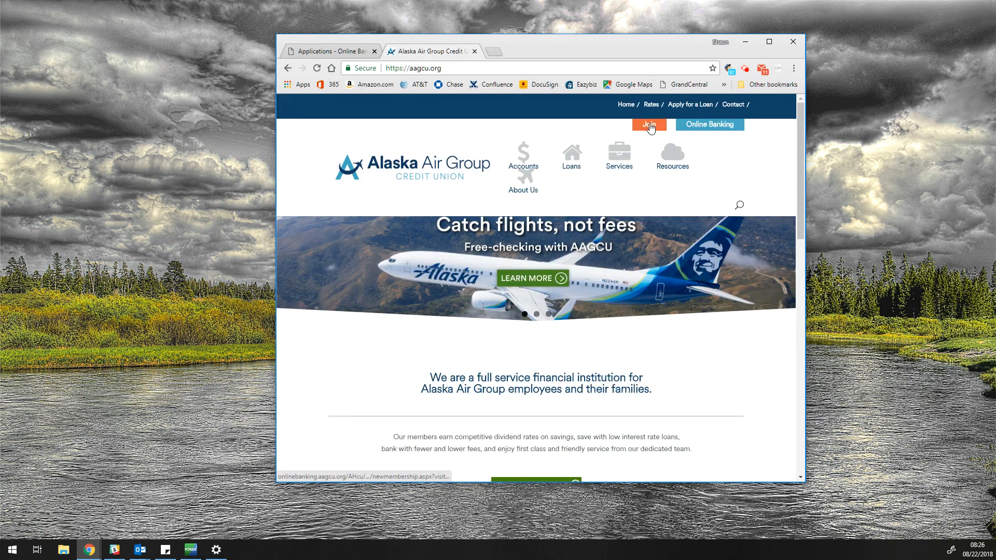
click(649, 126)
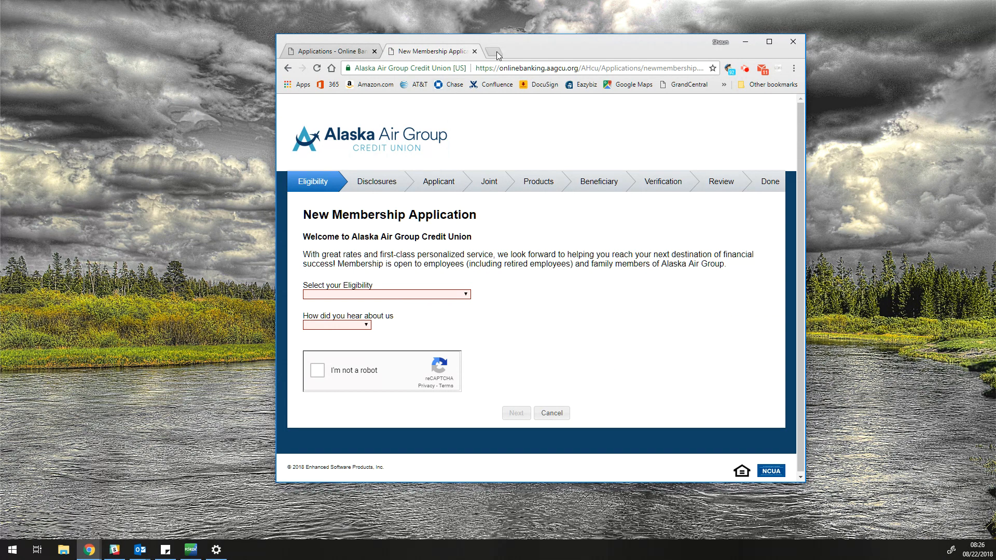
Step: Via the online banking login's Apply Online, open the ESP New Membership Application form
click(360, 50)
click(356, 224)
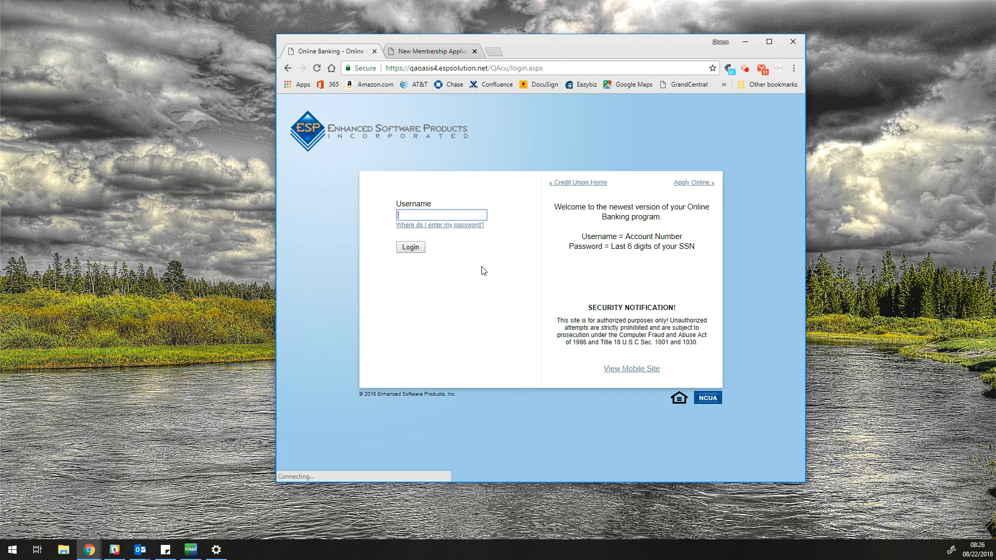
click(695, 183)
click(403, 329)
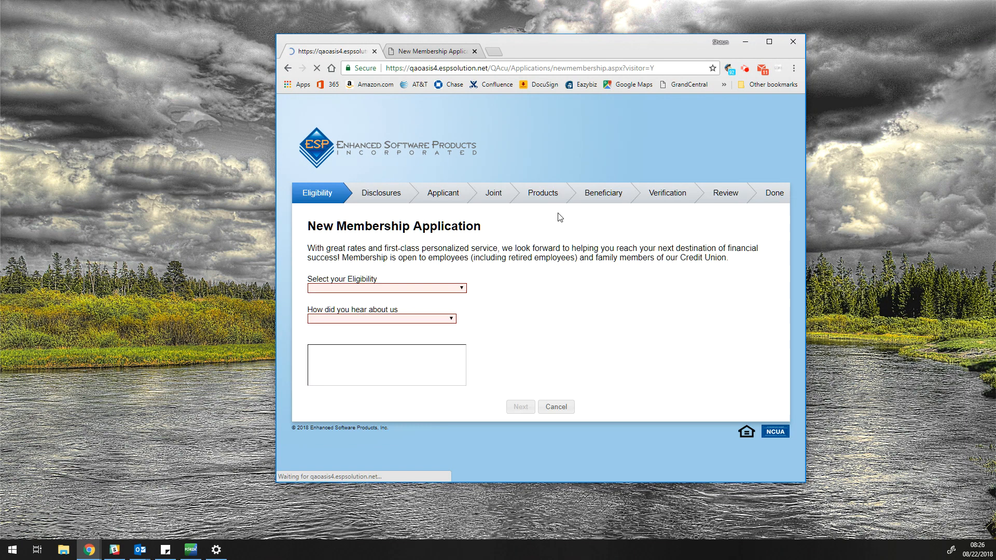
click(450, 51)
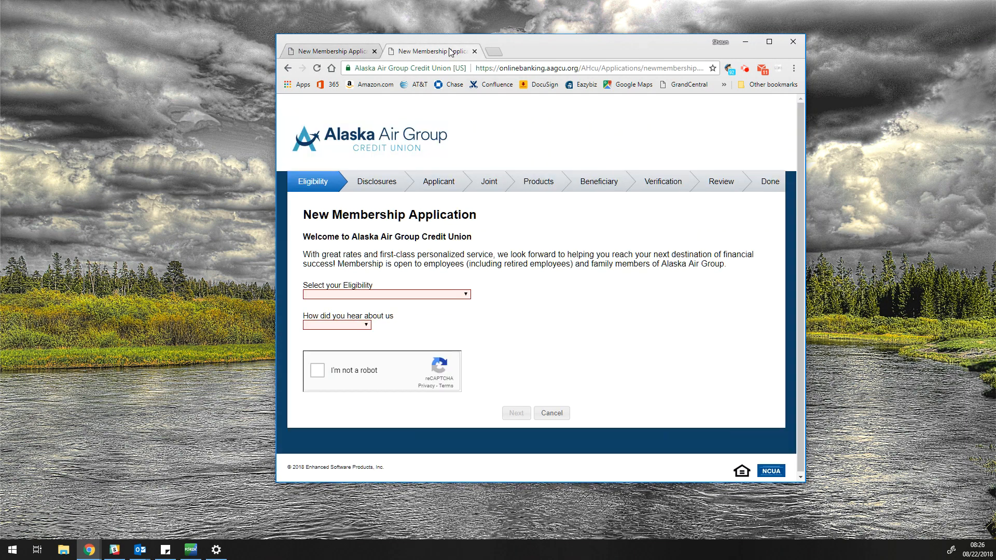
click(335, 54)
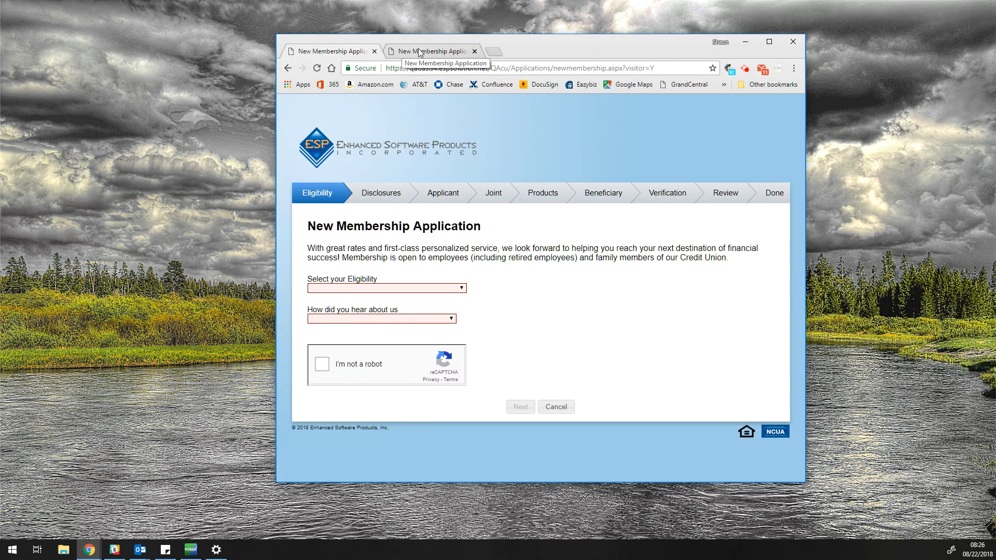
Step: Close the credit union tab; choose Alaska Airlines eligibility, family-member referral, pass reCAPTCHA, continue
click(474, 51)
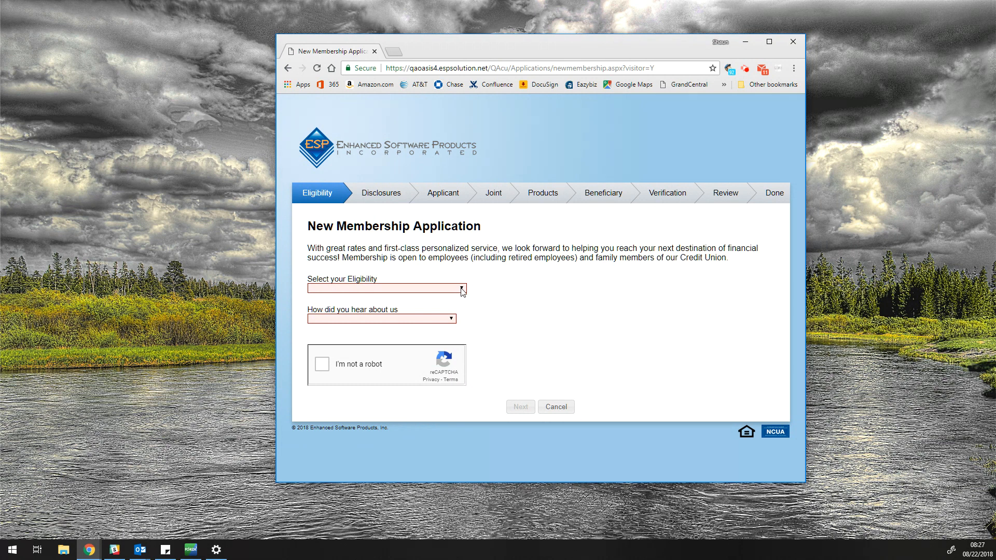
click(462, 289)
click(439, 317)
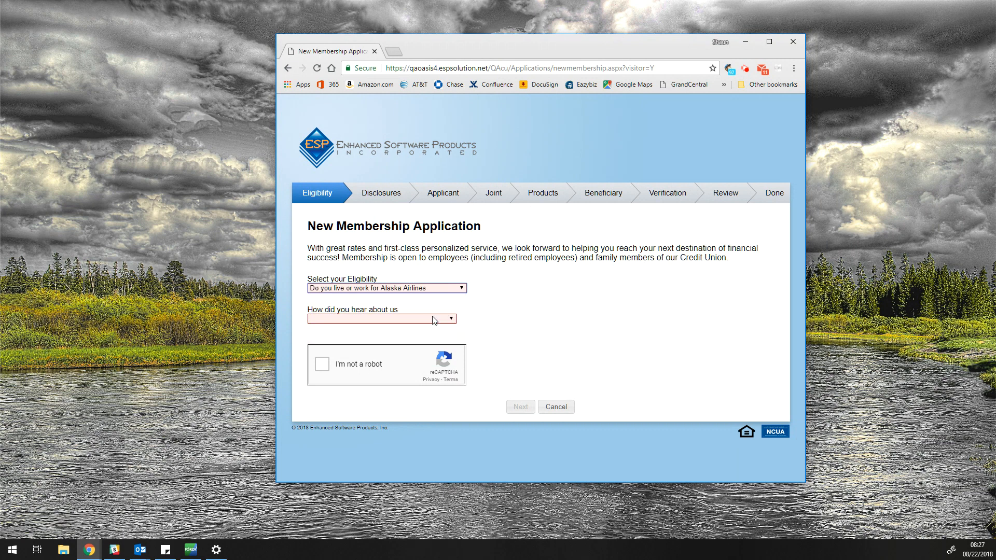
click(428, 319)
click(426, 347)
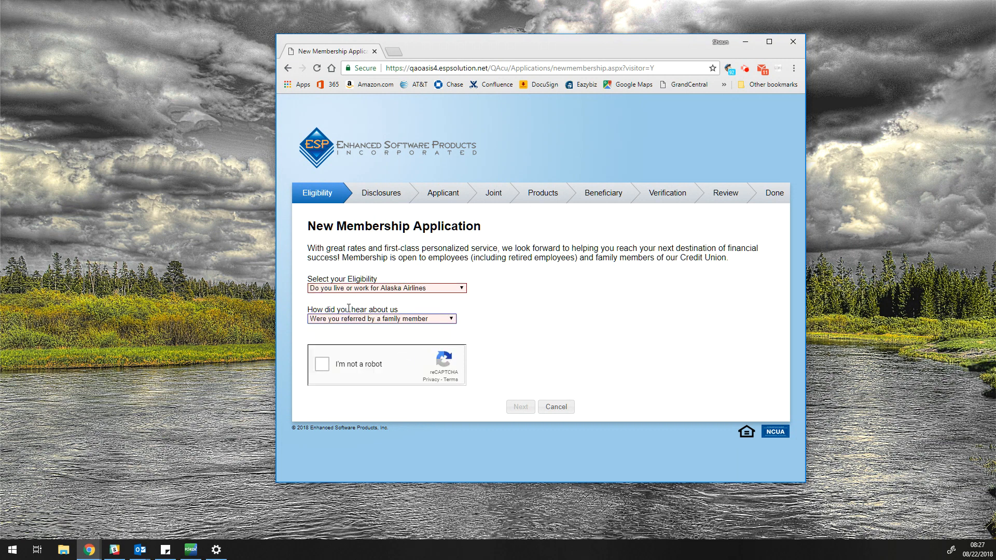
click(322, 367)
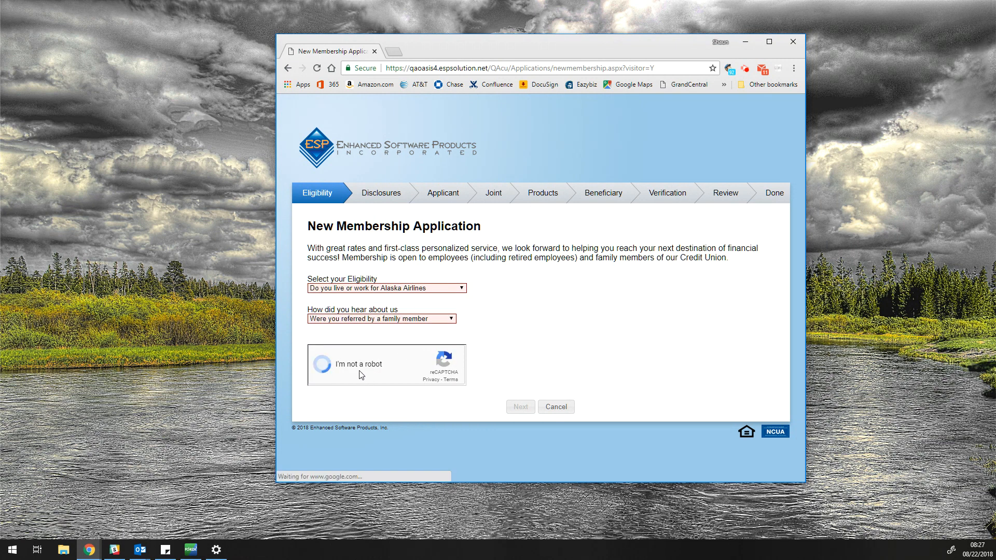
click(514, 407)
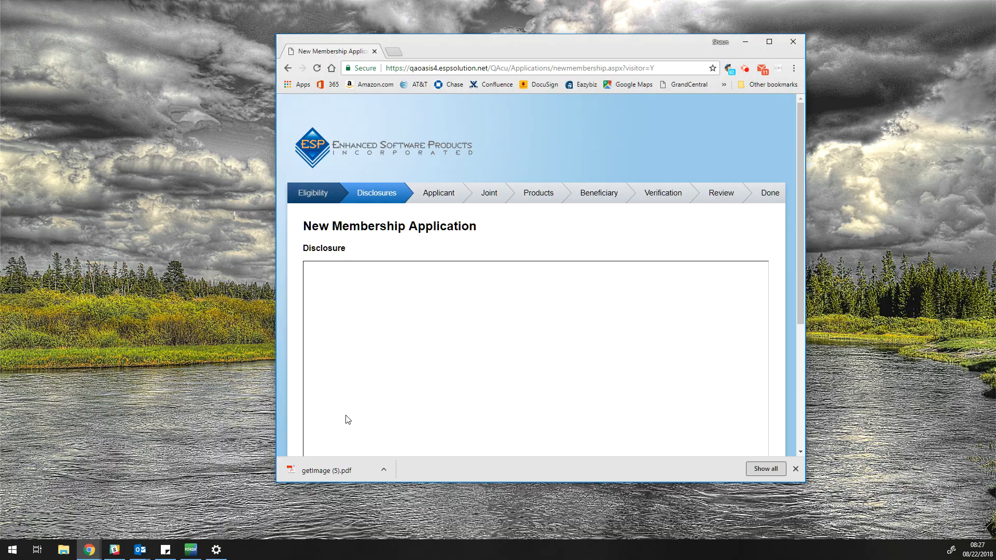
Step: Review the disclosure PDF, accept the Terms, and continue to the Applicant step
click(329, 471)
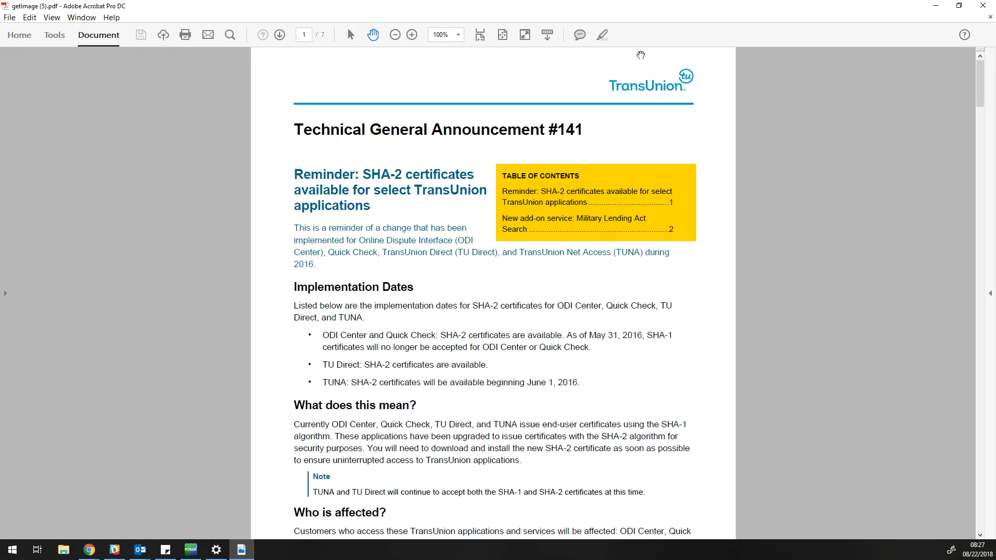
click(980, 6)
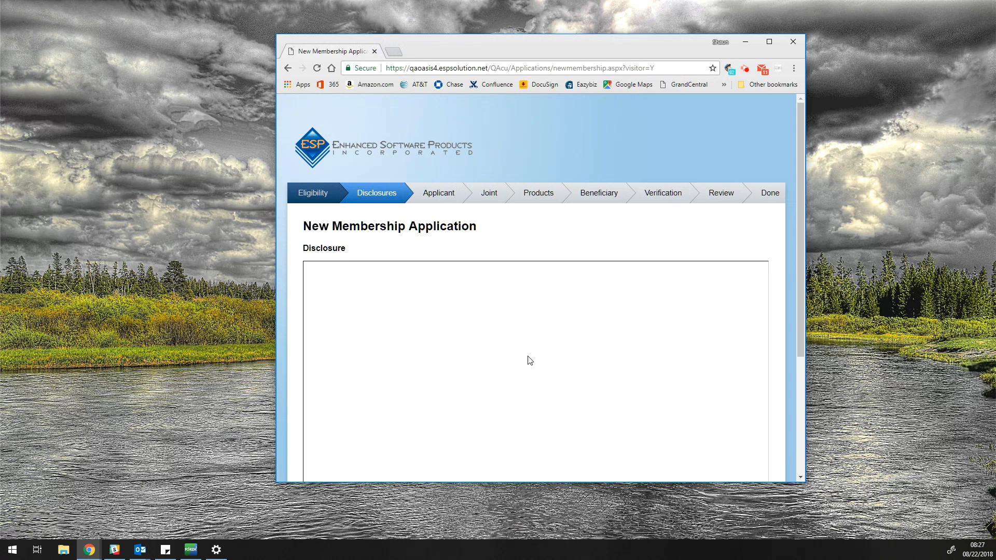
drag(799, 207, 596, 337)
click(539, 445)
click(306, 409)
click(527, 448)
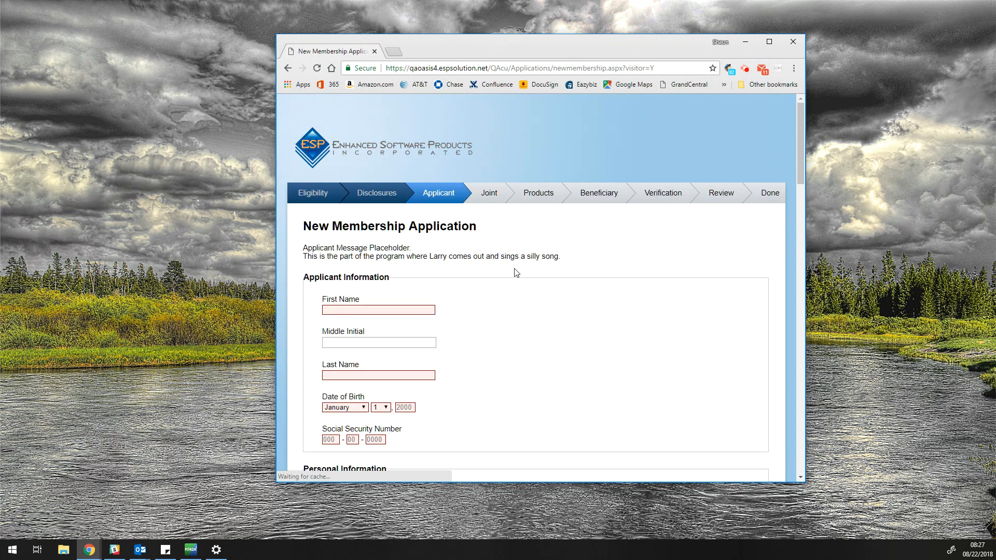
Step: Enter the applicant's first name, last name and birth year
click(417, 311)
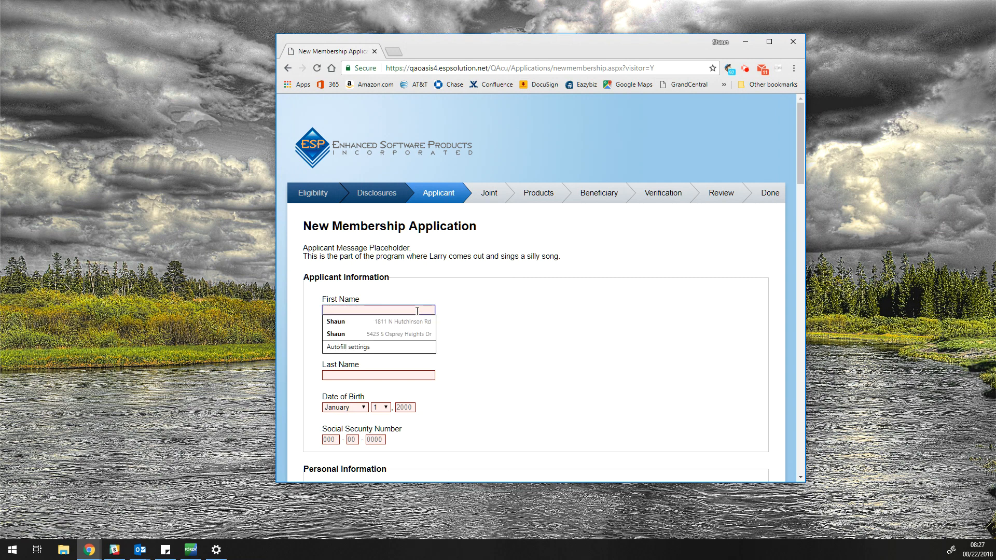
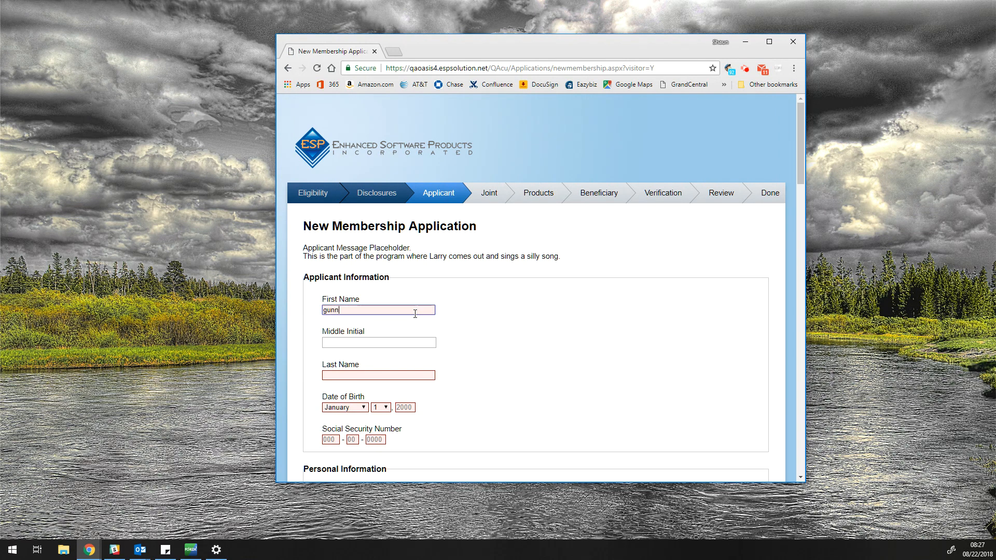
click(381, 373)
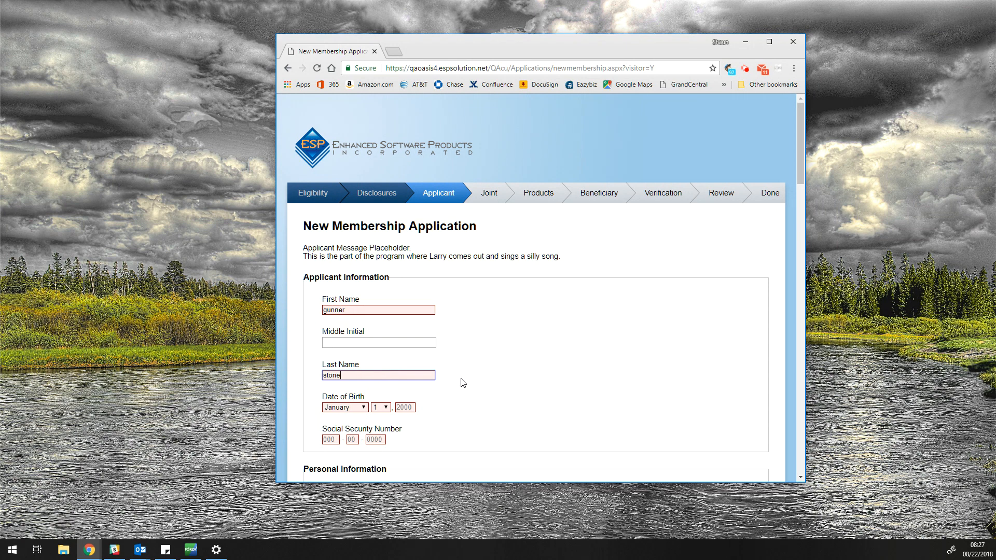
click(414, 408)
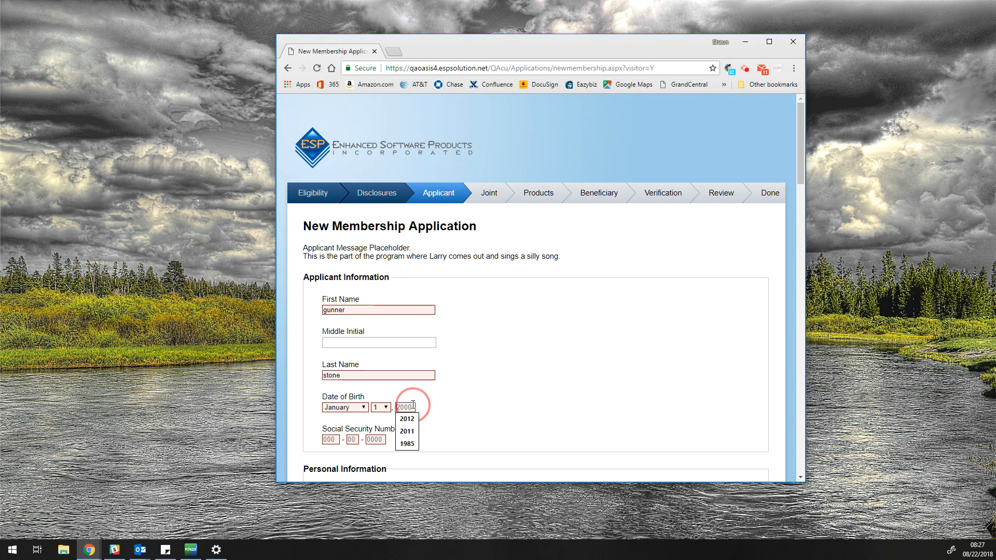
text(1990)
click(467, 407)
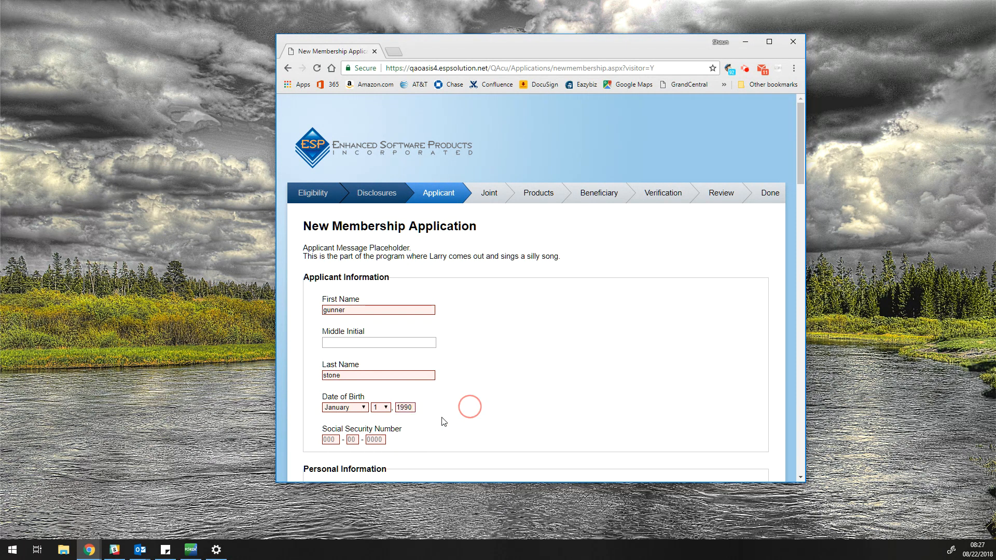
Step: Enter the applicant's three-part Social Security Number
click(336, 439)
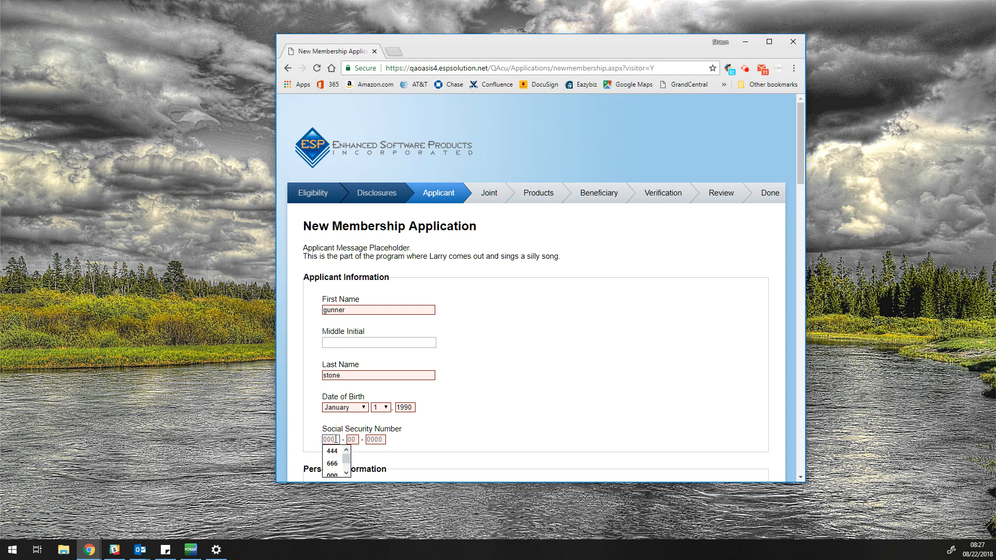
click(352, 440)
click(368, 440)
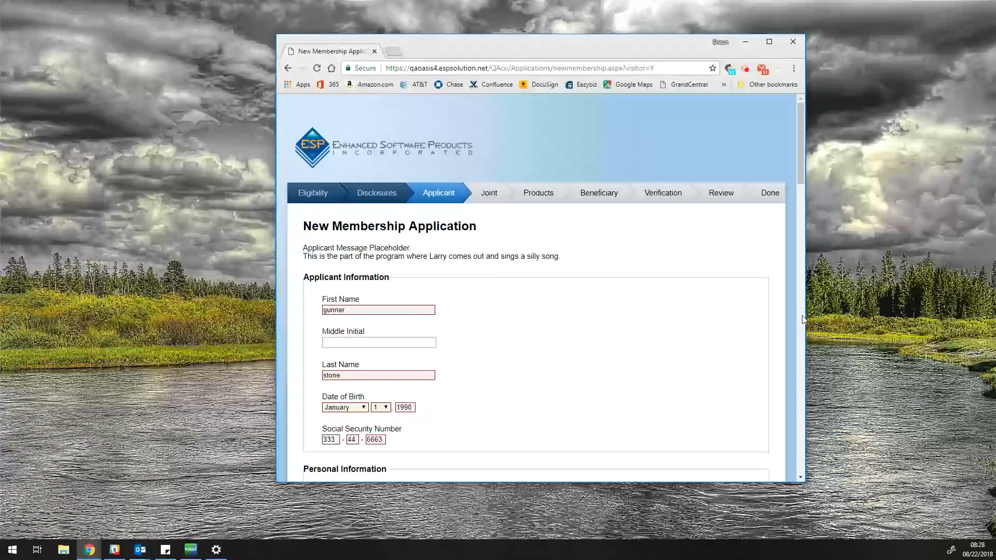
click(799, 244)
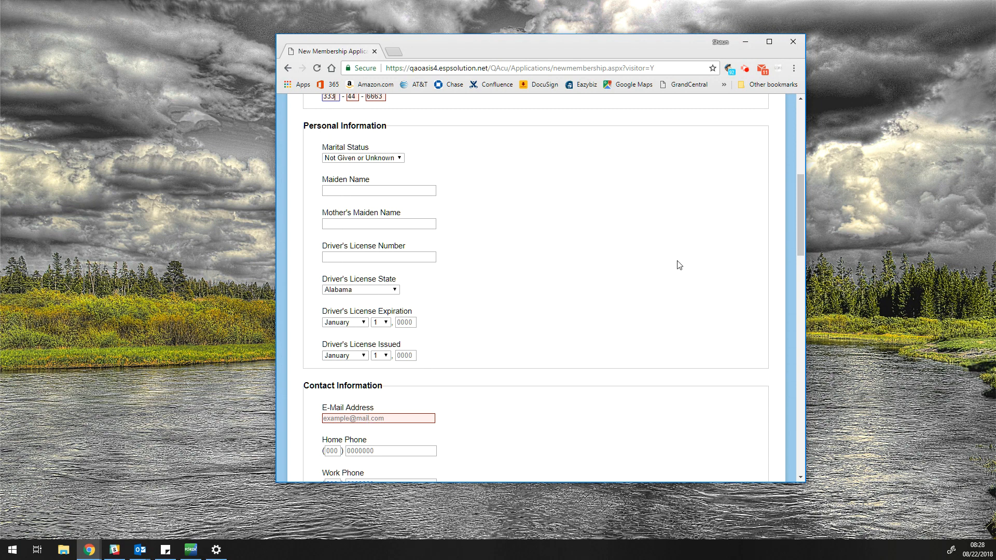
Step: Enlarge the browser window and enter the applicant's e-mail address
drag(795, 204, 804, 215)
drag(664, 484, 664, 533)
drag(276, 249, 128, 244)
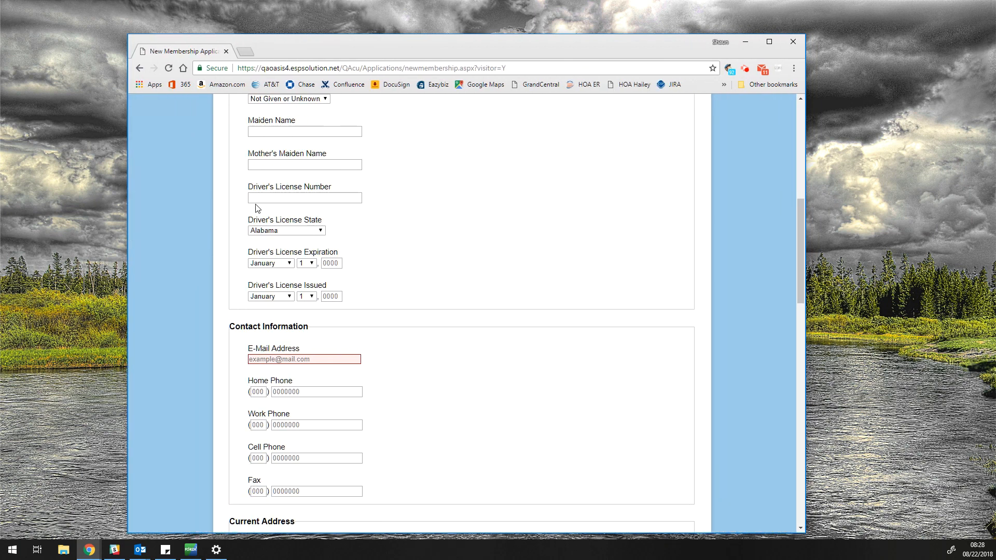
drag(441, 45, 440, 13)
drag(801, 196, 799, 243)
click(294, 166)
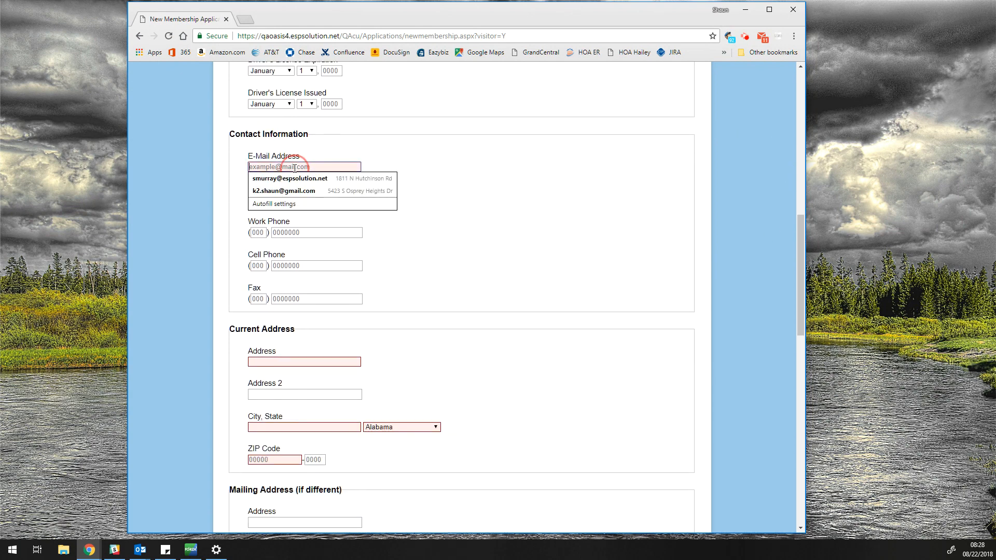
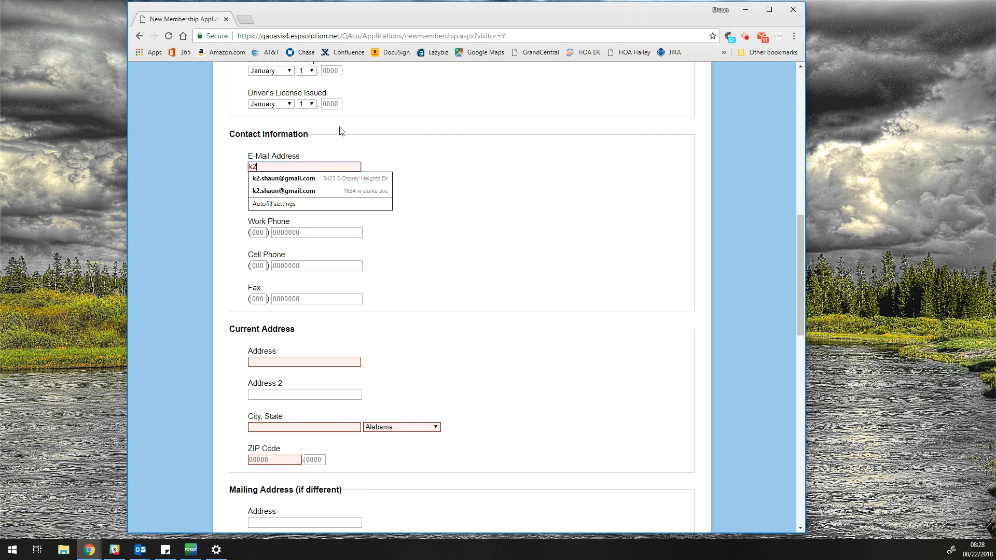
key(Tab)
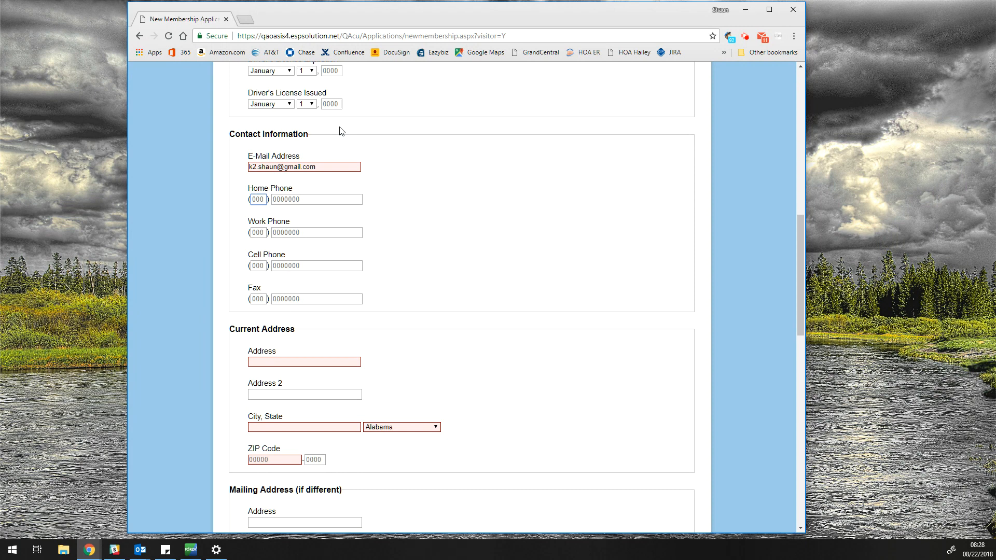
key(Tab)
key(Tab)
key(Tab)
key(Tab)
key(Tab)
key(Tab)
key(Tab)
key(Tab)
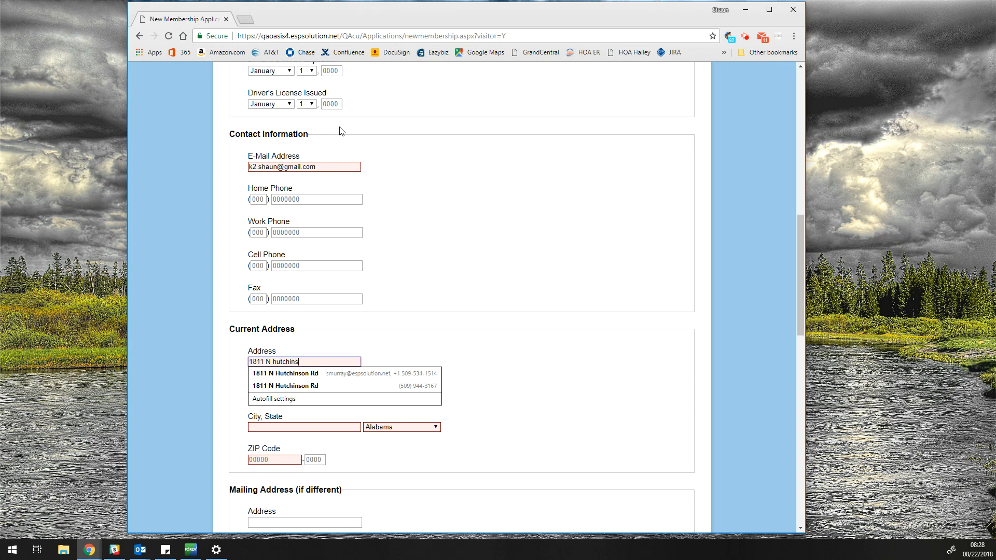
Step: Fill in the applicant's street address, city, state and ZIP code, then continue to Joint
key(Tab)
key(Tab)
text(spoakn)
key(BackSpace)
text(kane)
key(Tab)
text(w)
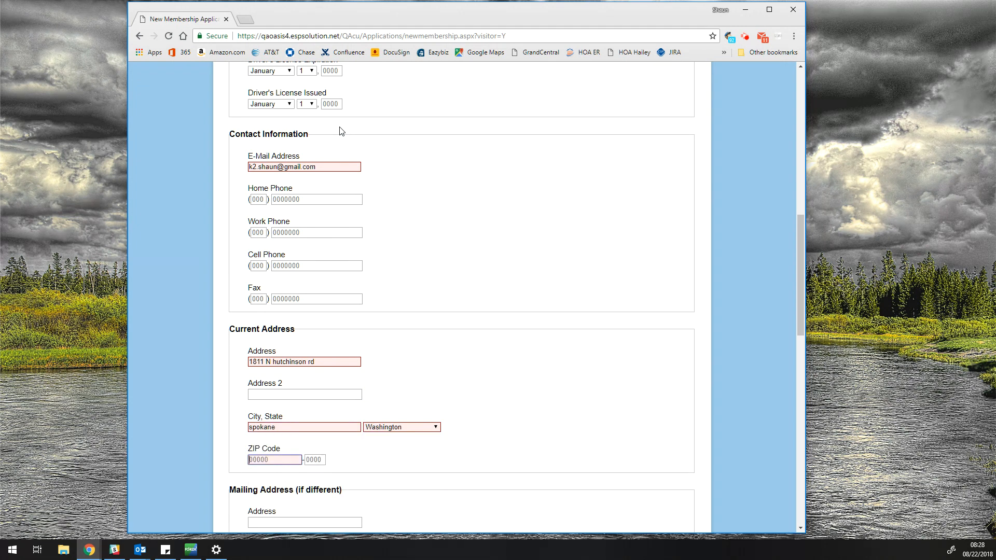
text(99212)
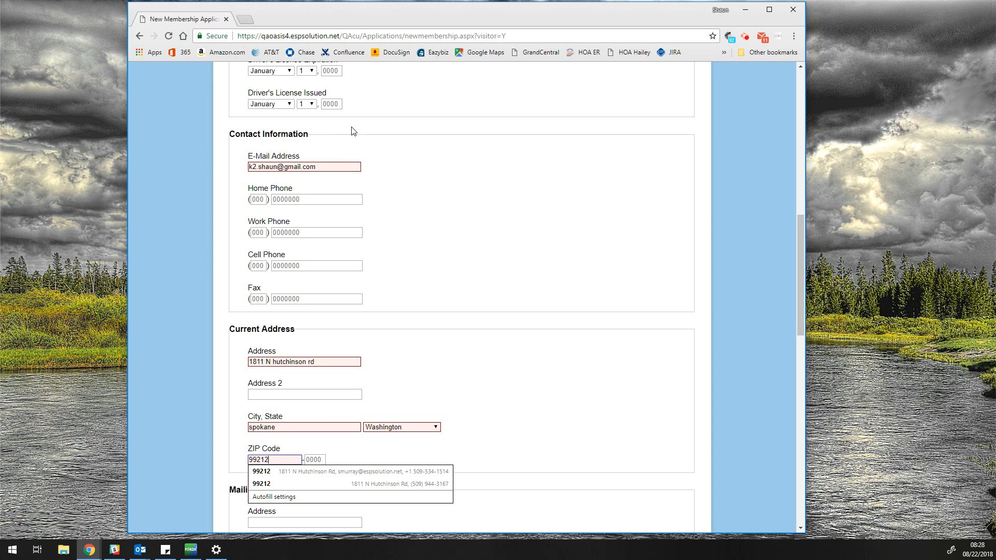
click(568, 386)
drag(798, 316, 784, 524)
click(464, 493)
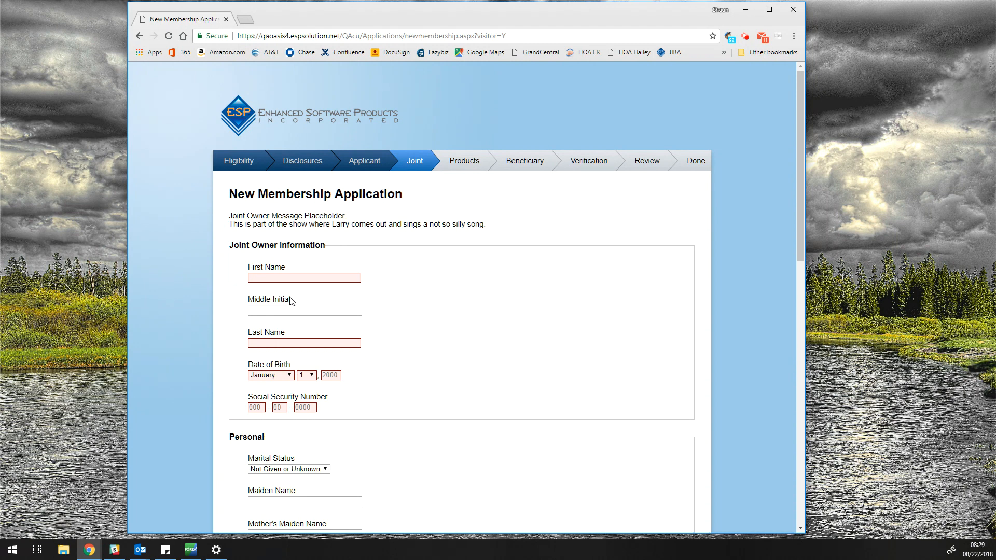
Step: Skip joint owners and select REGULAR SHARES and SHARE DRAFT as products
drag(801, 217, 792, 482)
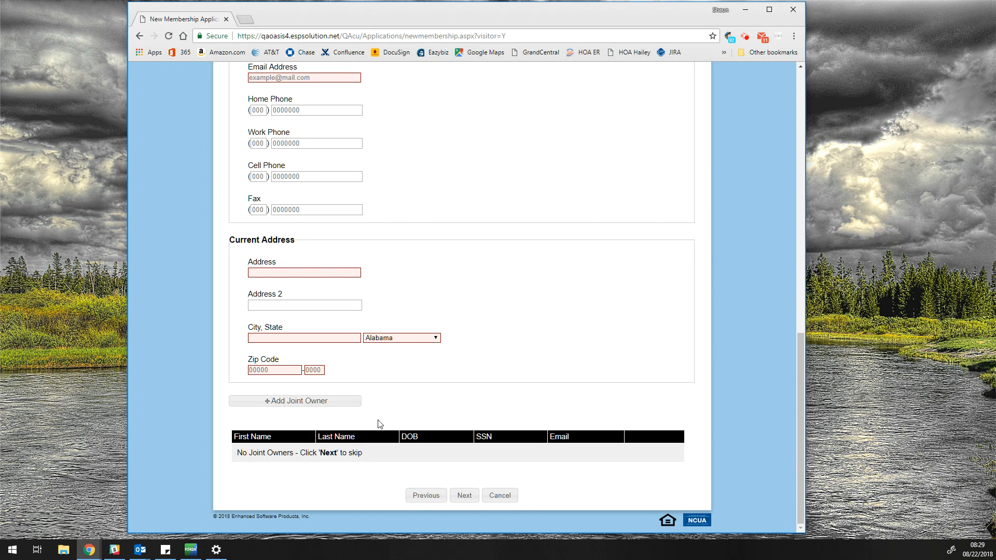
click(465, 495)
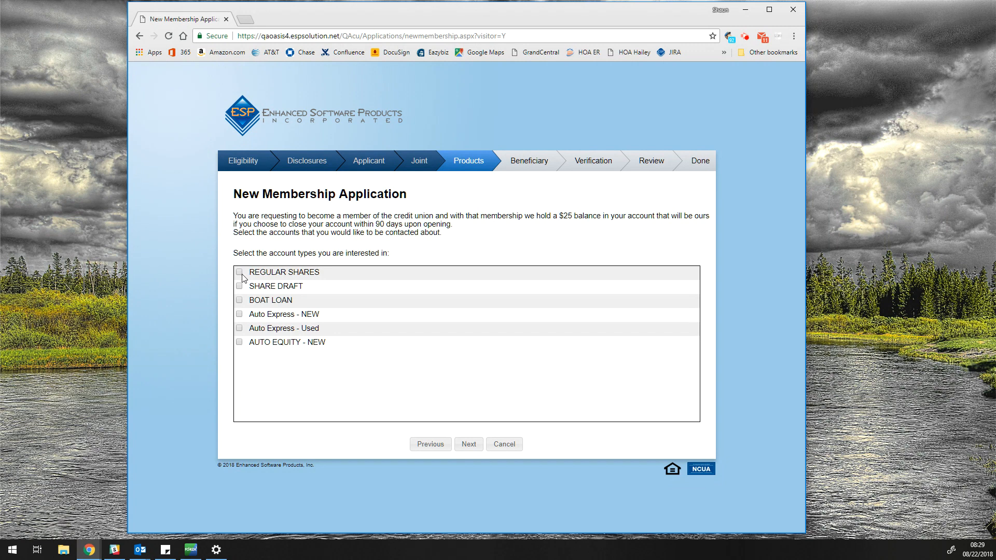
click(239, 272)
click(240, 286)
click(470, 444)
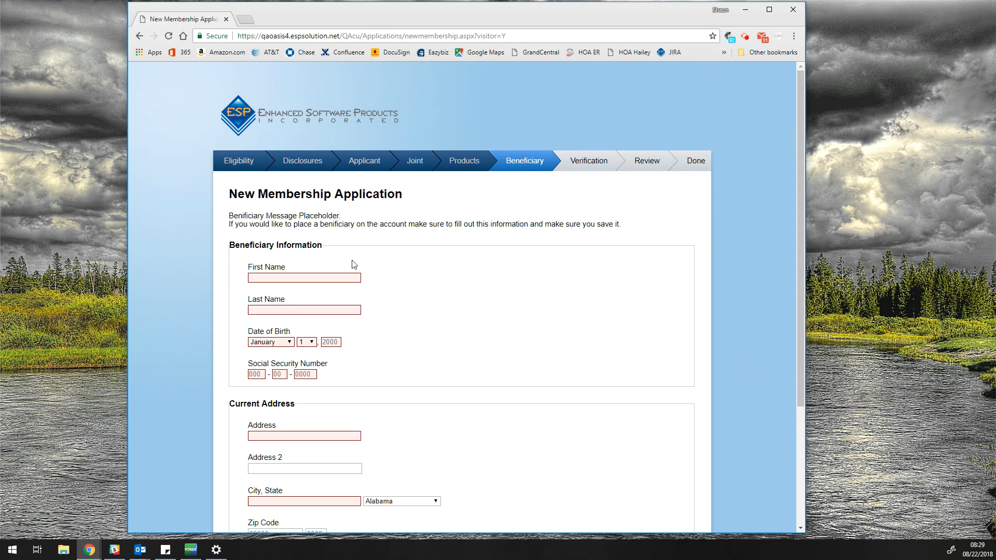
Step: Skip the Beneficiary and Verification steps to reach the Review page
click(799, 211)
drag(799, 211, 795, 346)
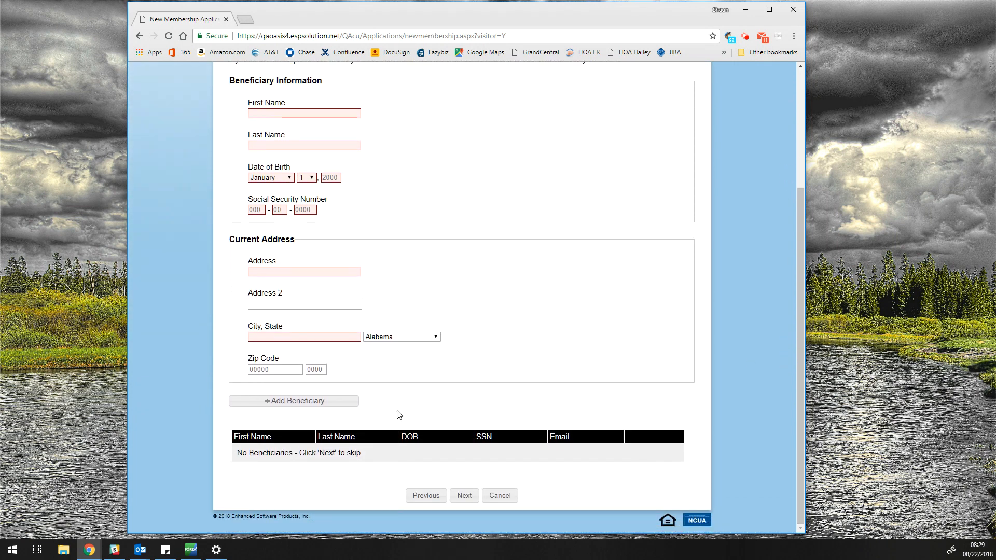
click(465, 497)
click(383, 299)
scroll(395, 333, down, 2)
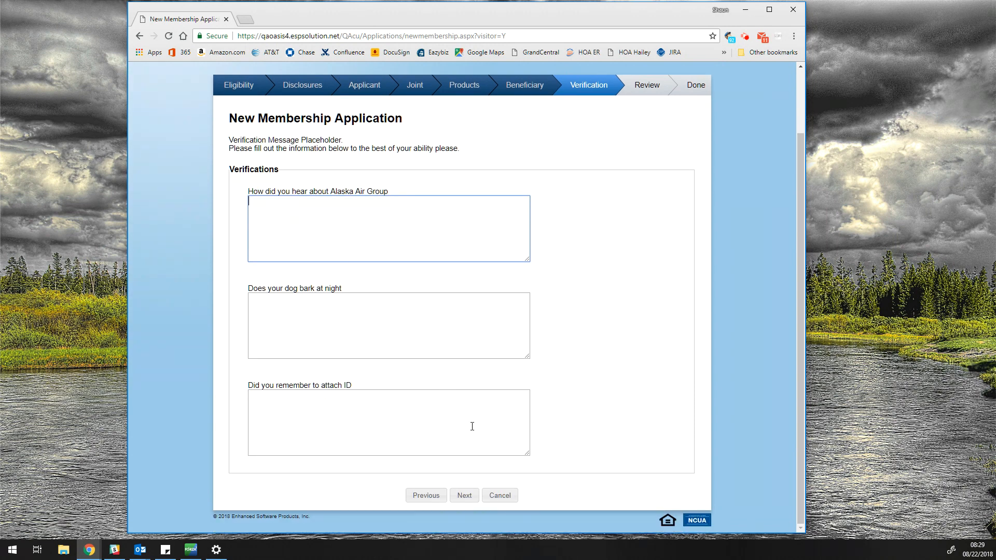
click(468, 498)
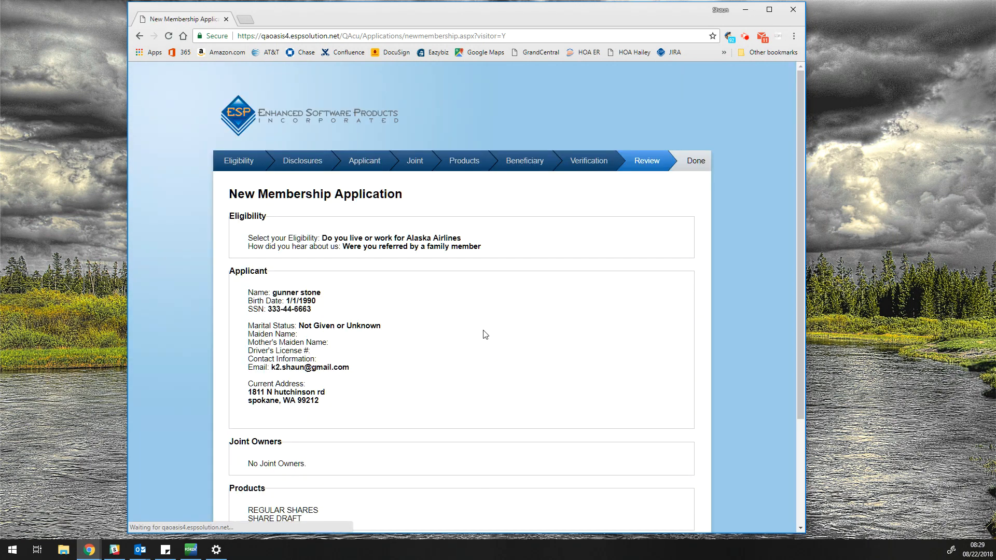
Step: Submit the application from the Review page and select its identification code
drag(801, 211, 789, 343)
click(466, 495)
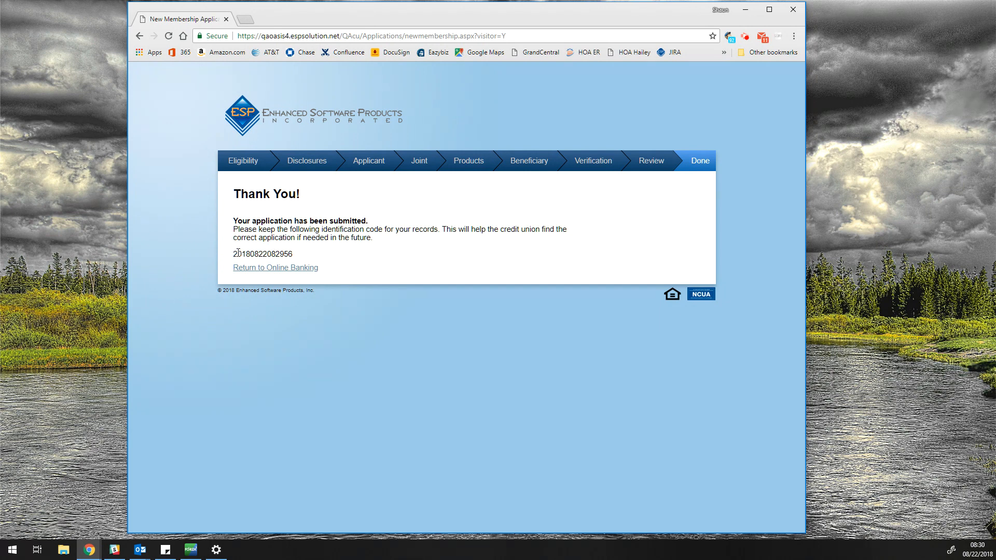
drag(234, 255, 309, 258)
Step: Deselect the code and return to the Online Banking applications list
click(309, 258)
click(277, 269)
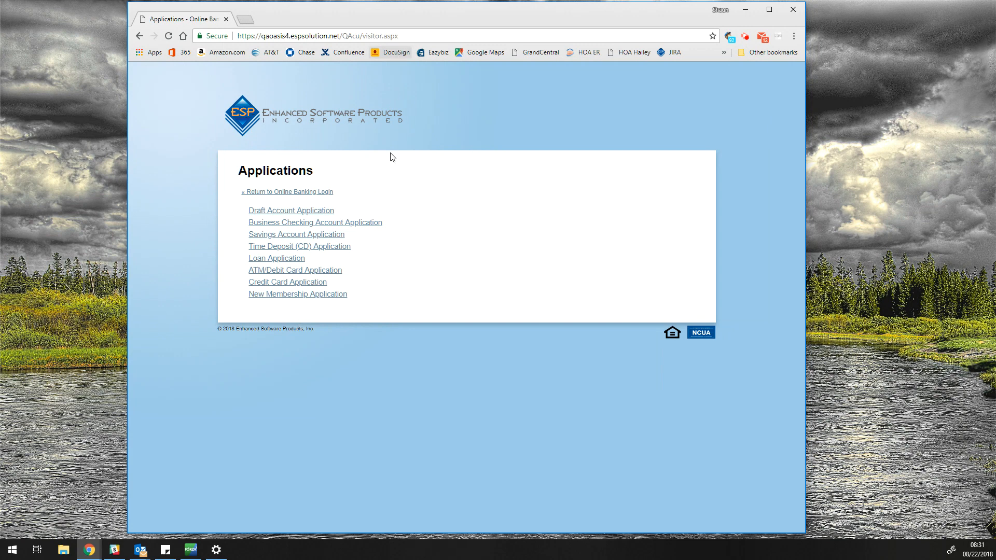
Step: Minimize Chrome and read the New Membership Application notification email in Outlook, maximized then restored
click(745, 10)
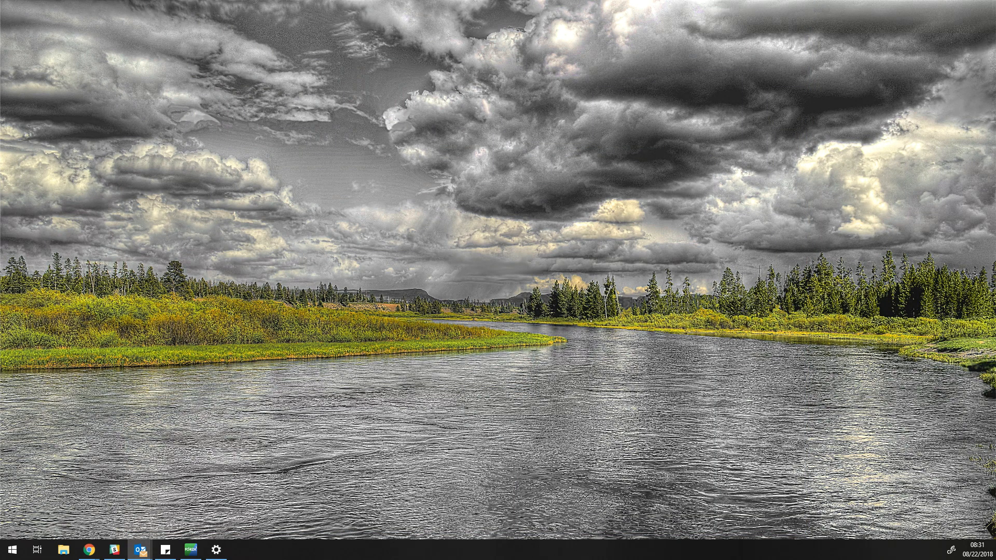
click(140, 550)
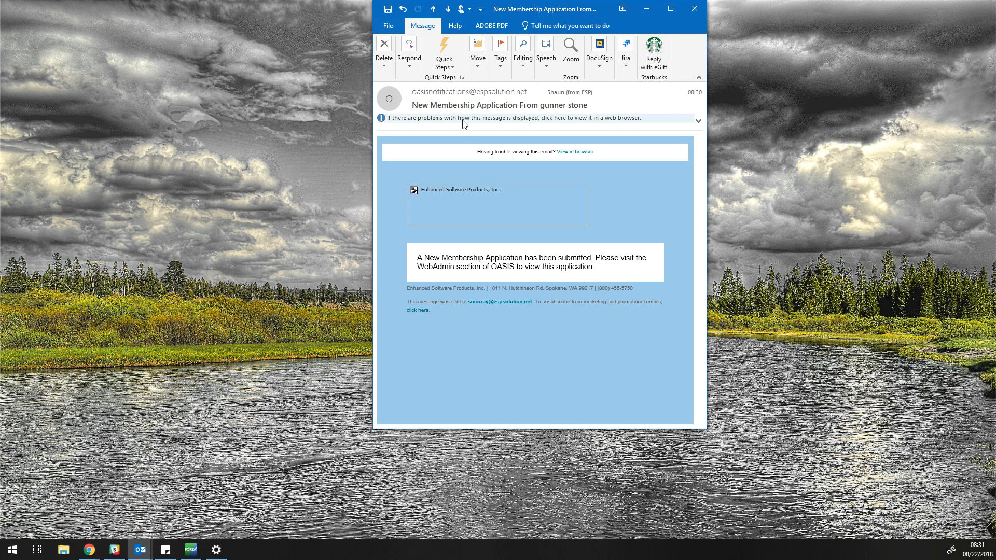
click(670, 10)
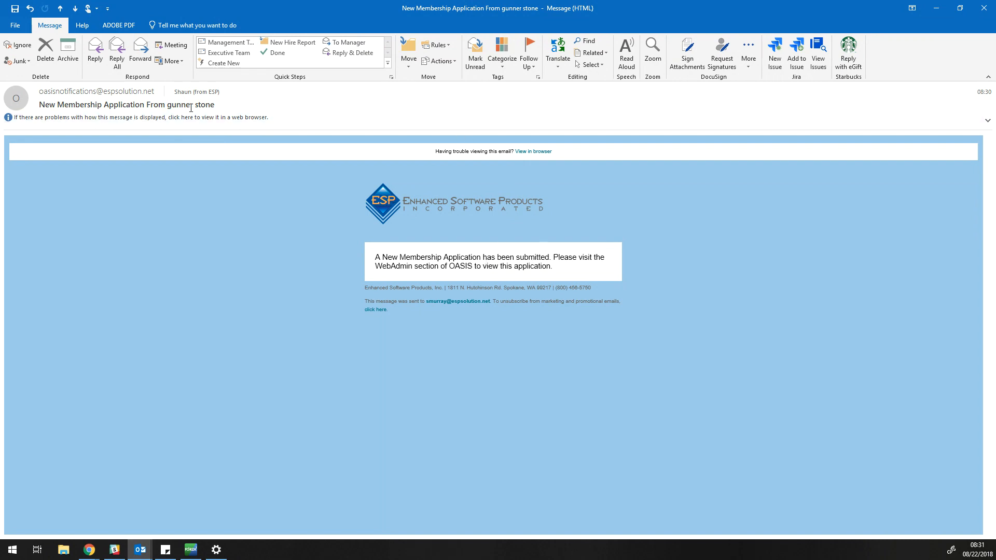
drag(171, 104, 54, 110)
click(263, 275)
click(961, 8)
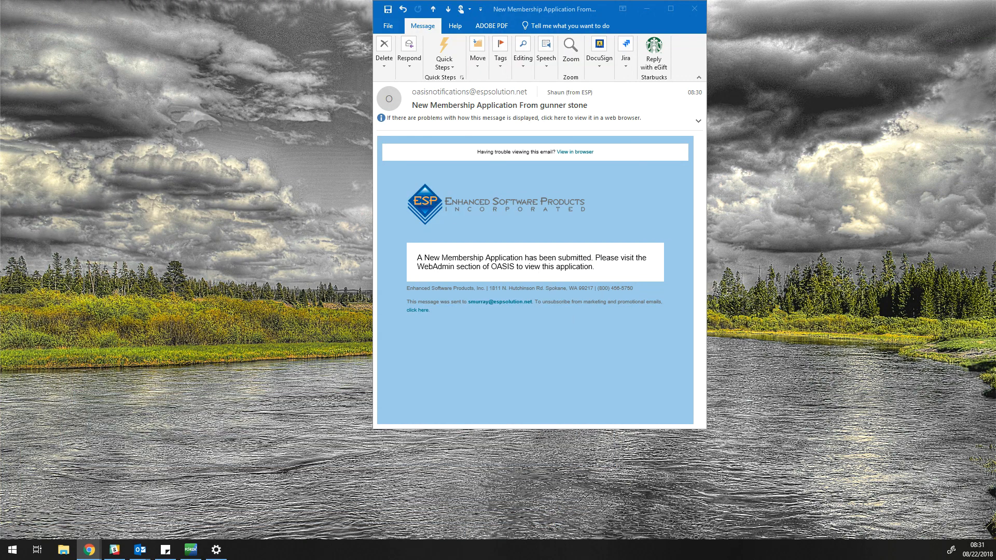
Step: Verify the applicant's e-mail via Gmail's Confirm Email Address link, then close the verification page
drag(0, 10, 72, 0)
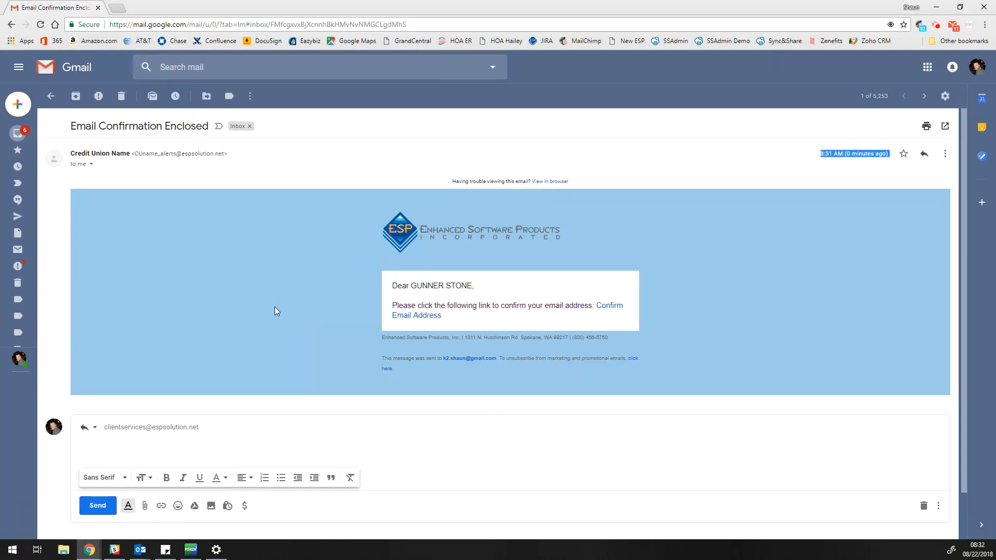
click(609, 306)
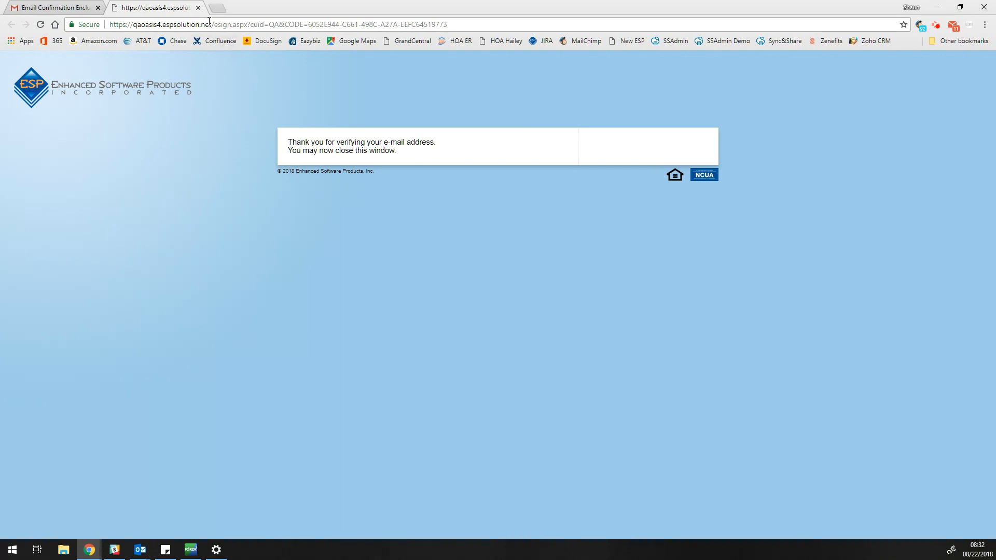
click(198, 10)
double_click(79, 8)
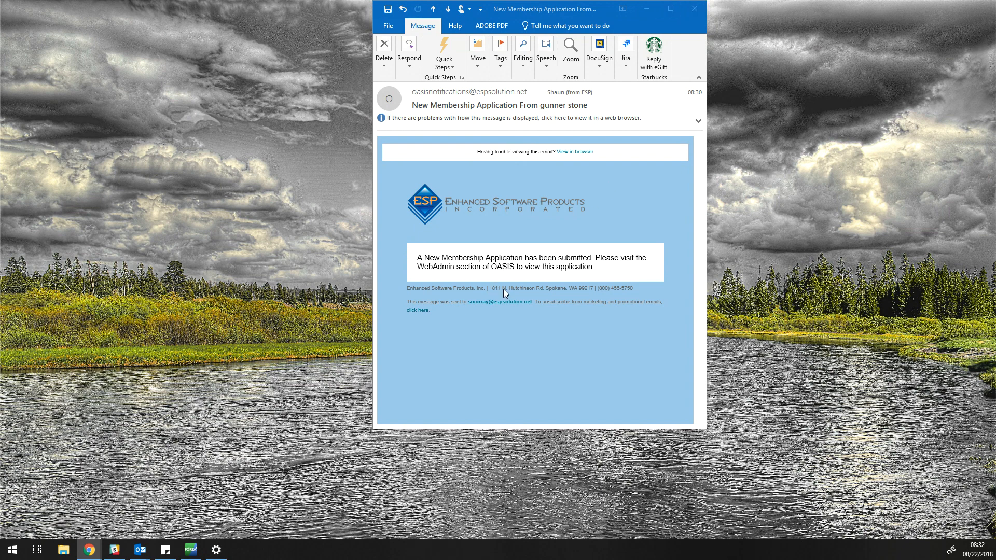
Step: Open OASIS Web Admin from Back Office and show the New Membership Processing list
click(702, 9)
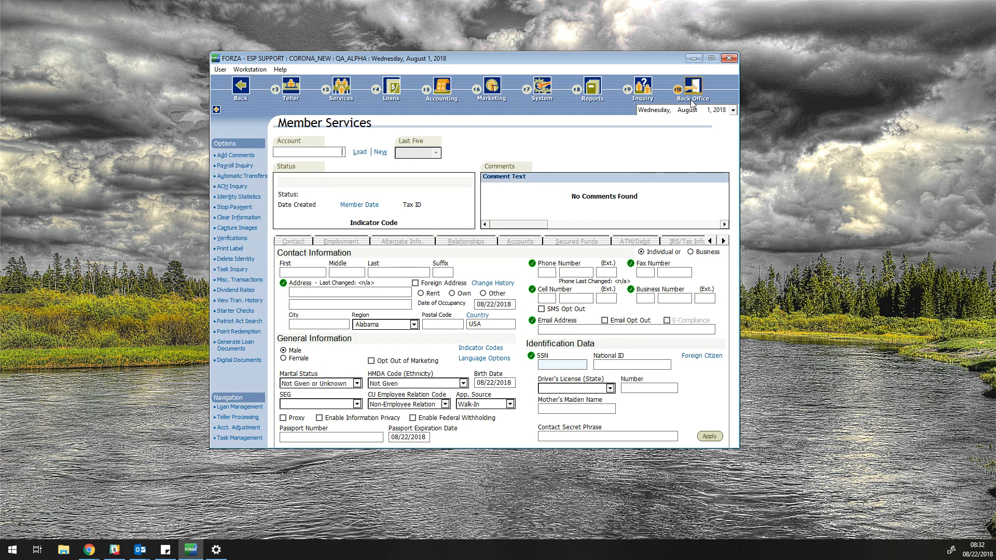
click(692, 94)
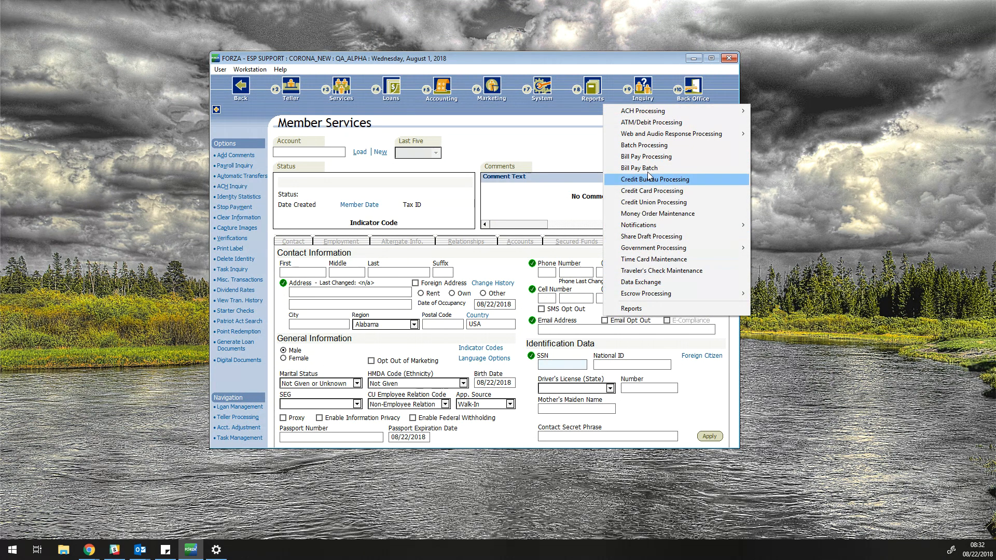
mouse_move(649, 138)
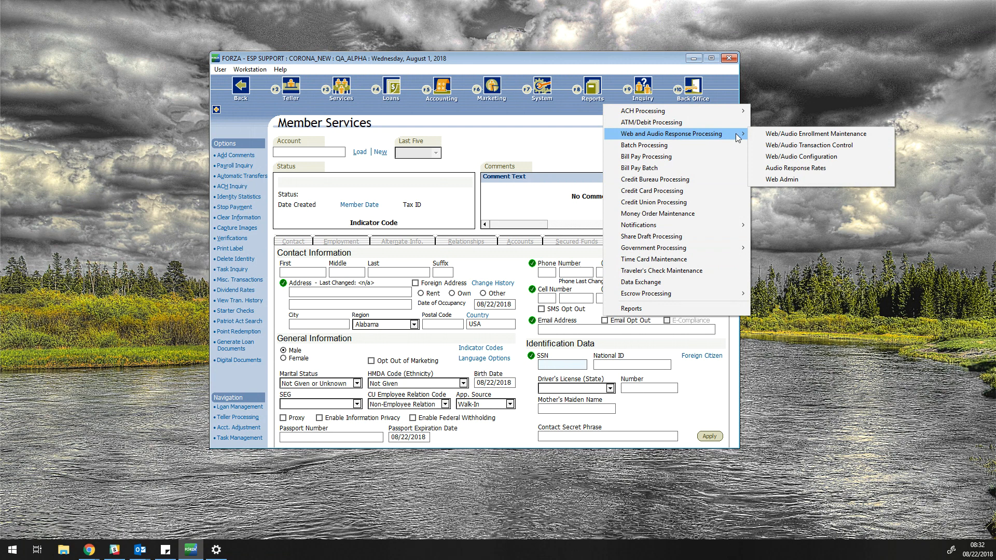
click(769, 179)
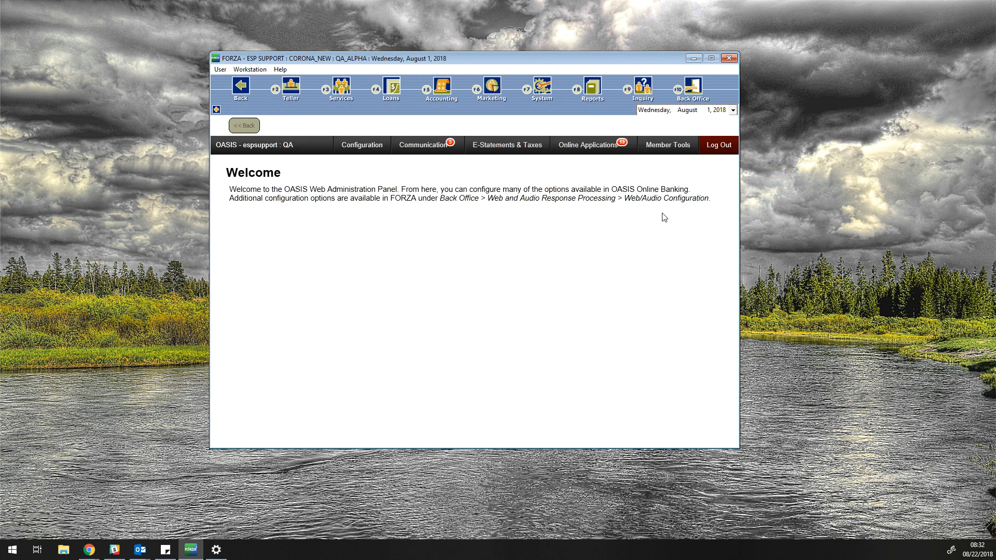
mouse_move(595, 150)
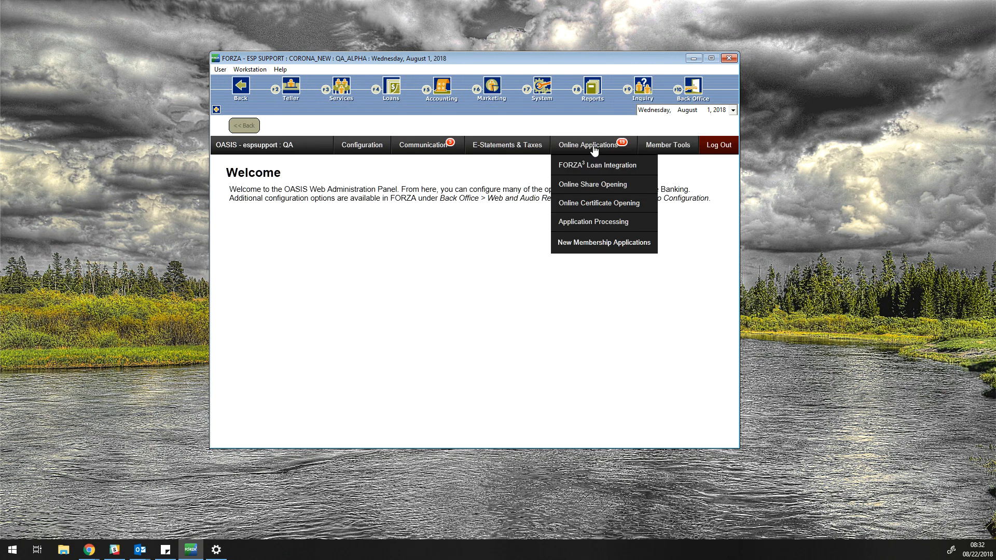
mouse_move(595, 242)
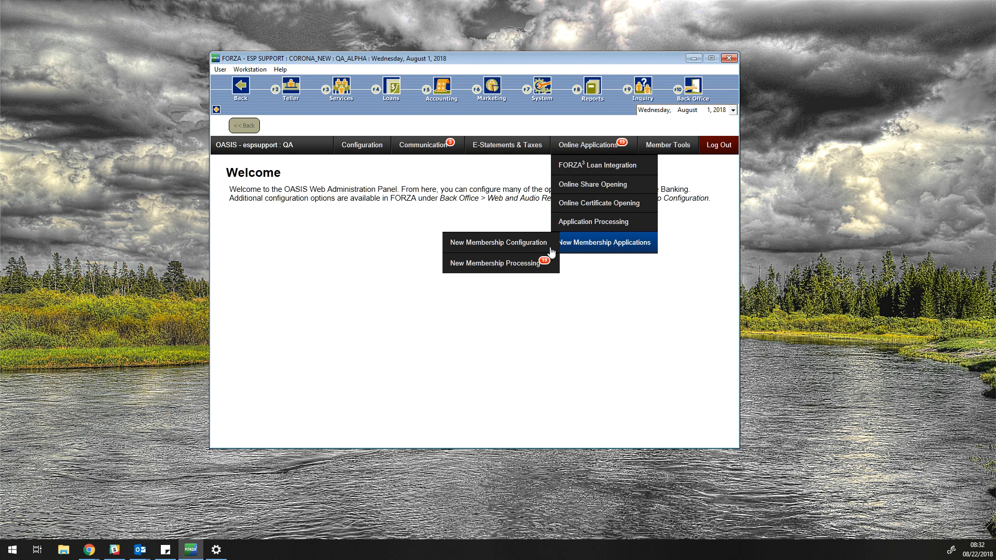
click(465, 266)
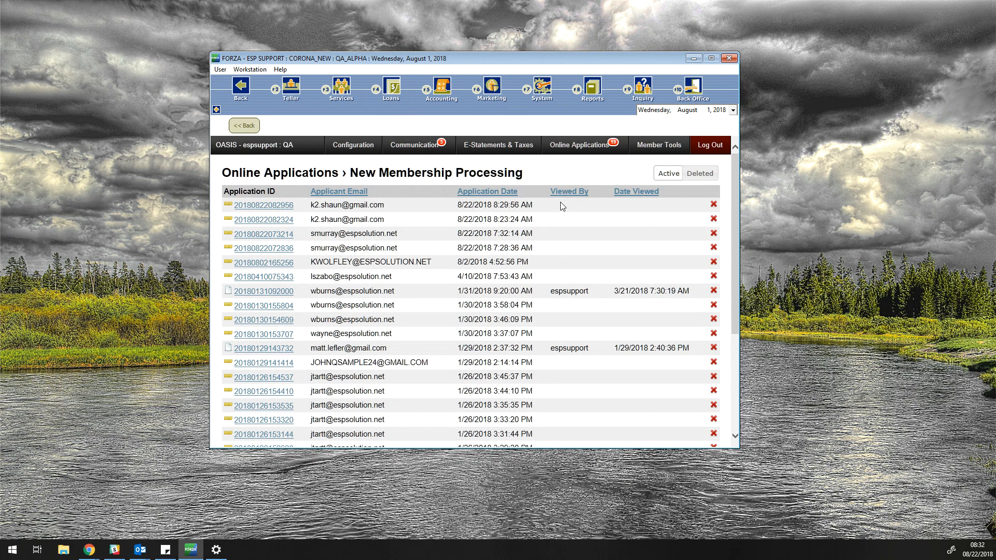
click(268, 207)
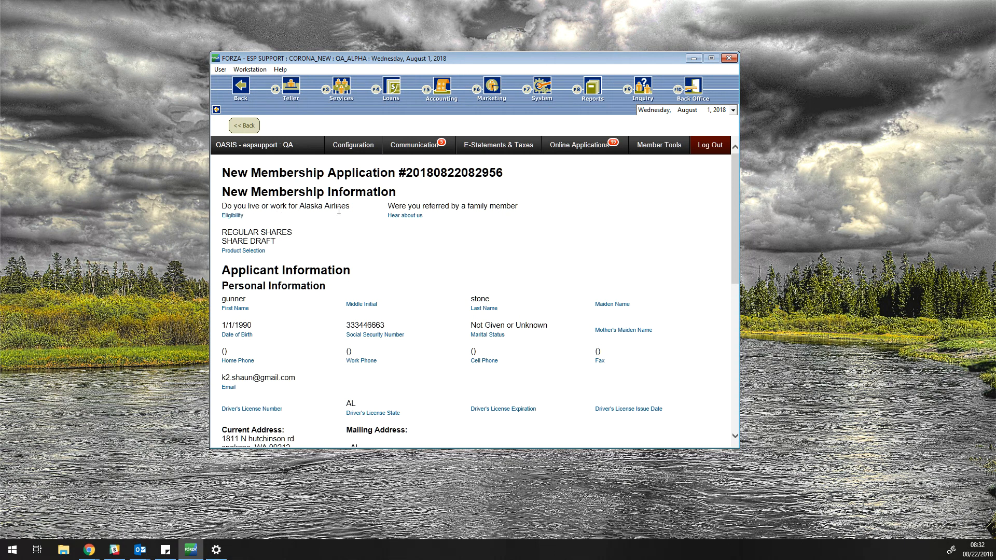
double_click(224, 300)
drag(739, 253, 739, 304)
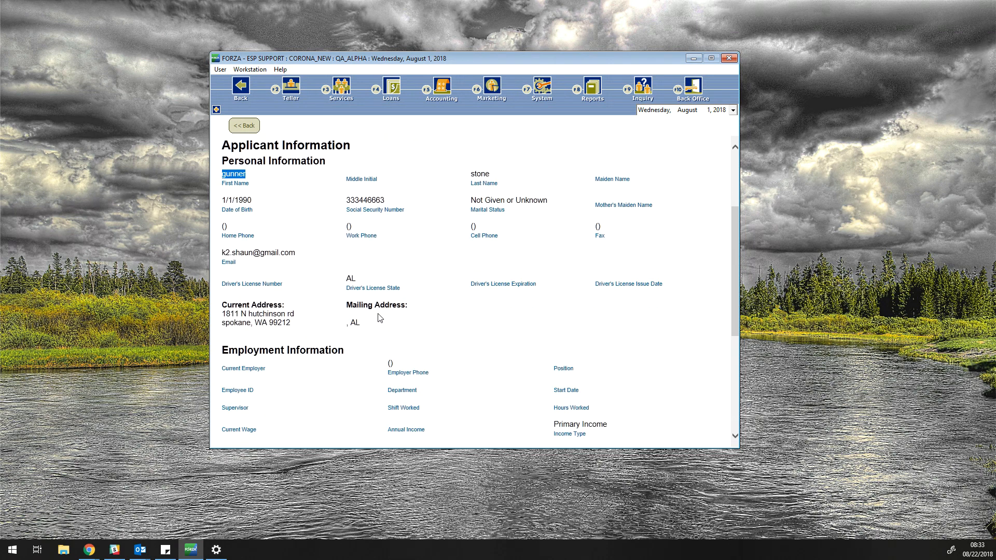
scroll(363, 374, down, 5)
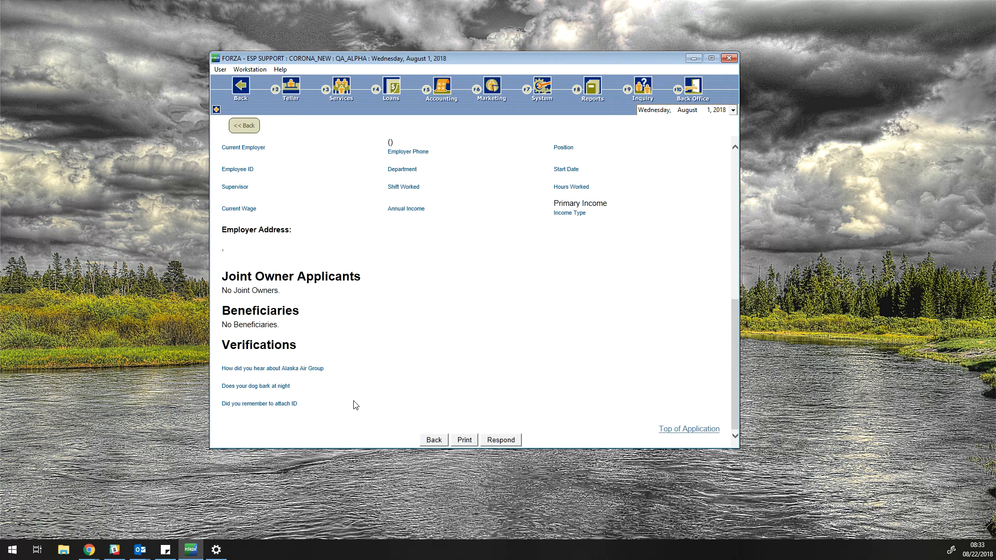
click(498, 441)
drag(486, 112, 449, 111)
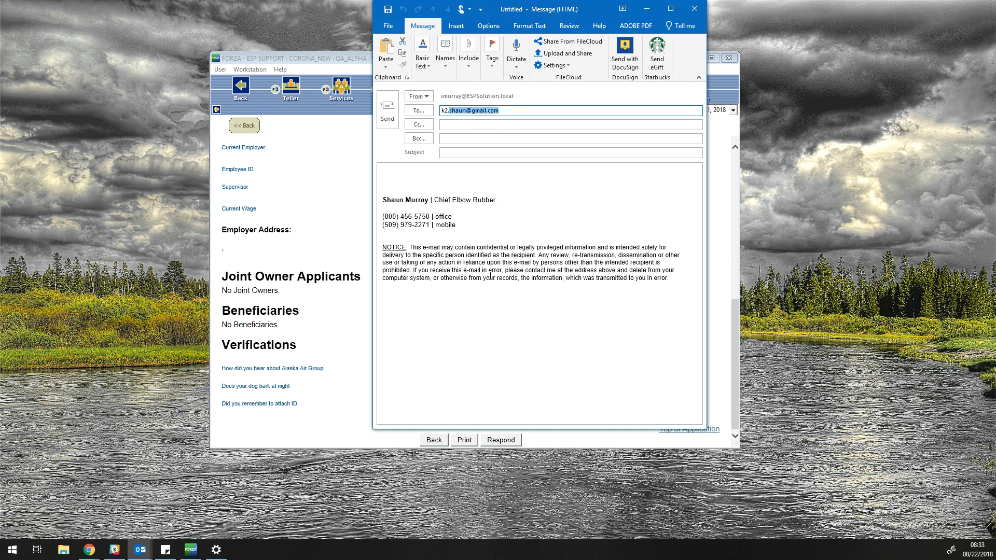
click(694, 8)
click(501, 303)
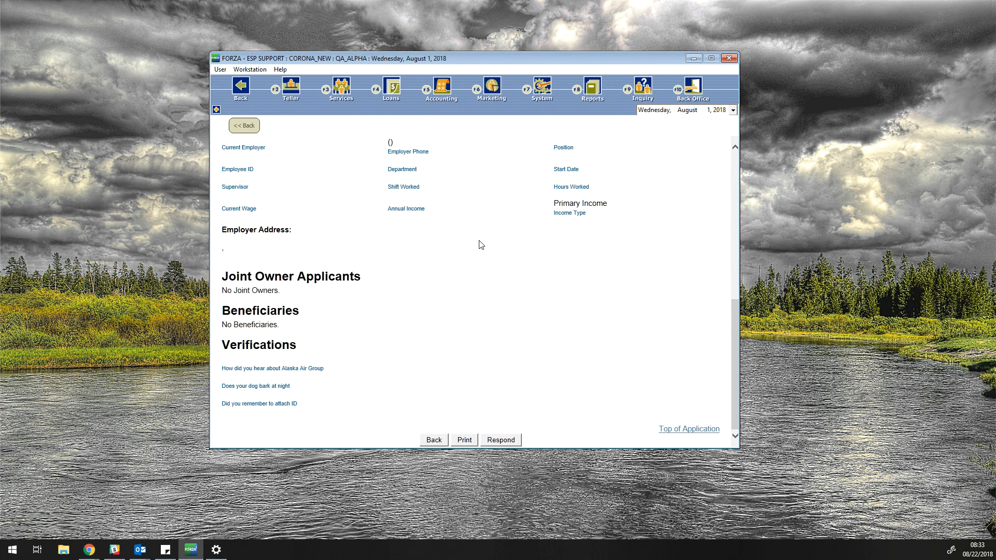
scroll(463, 311, up, 10)
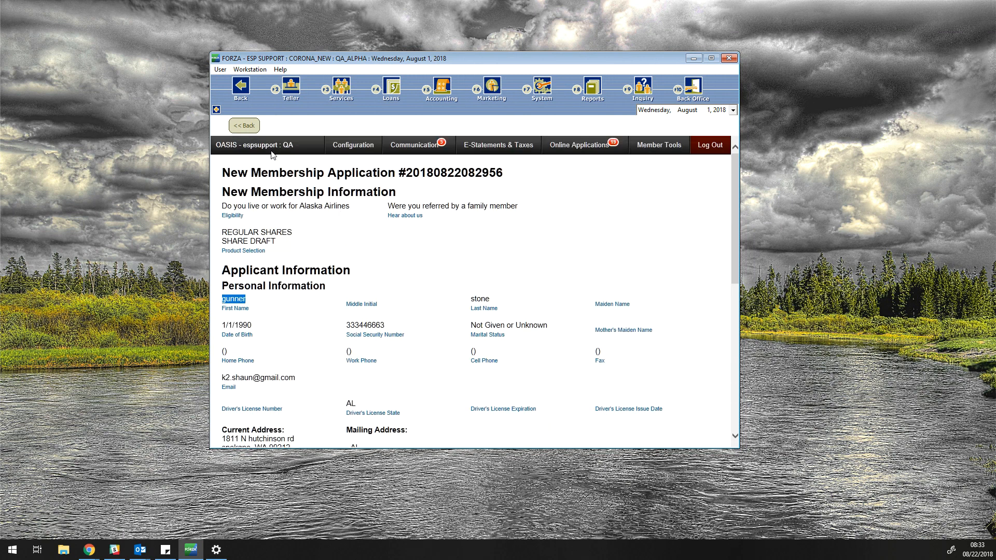
click(244, 125)
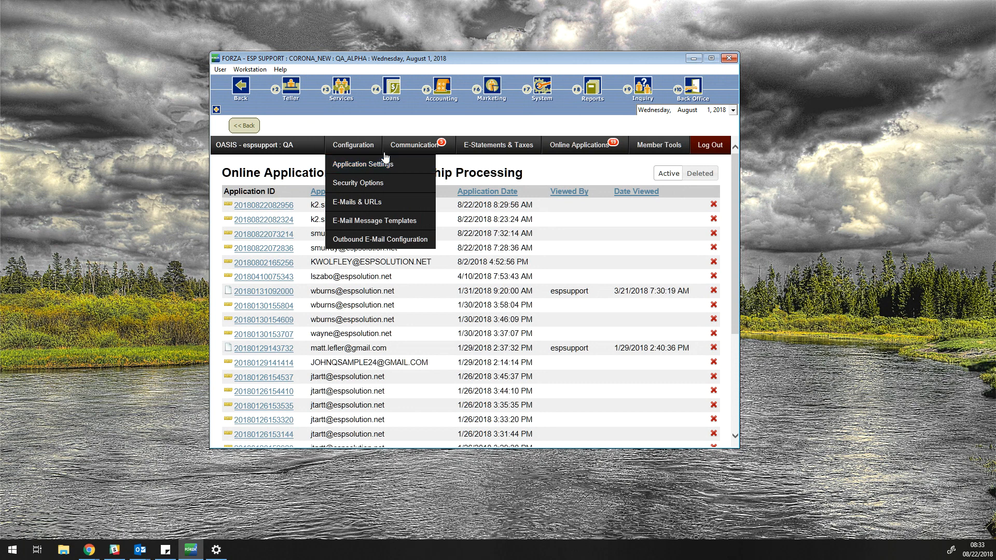
Step: Review the verification questions under New Membership Configuration
mouse_move(428, 152)
mouse_move(611, 144)
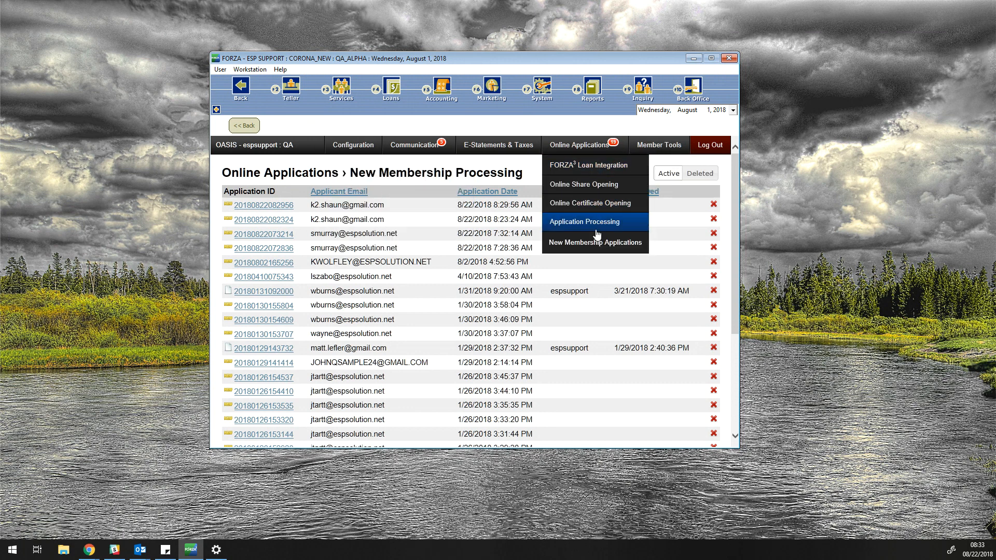
mouse_move(592, 248)
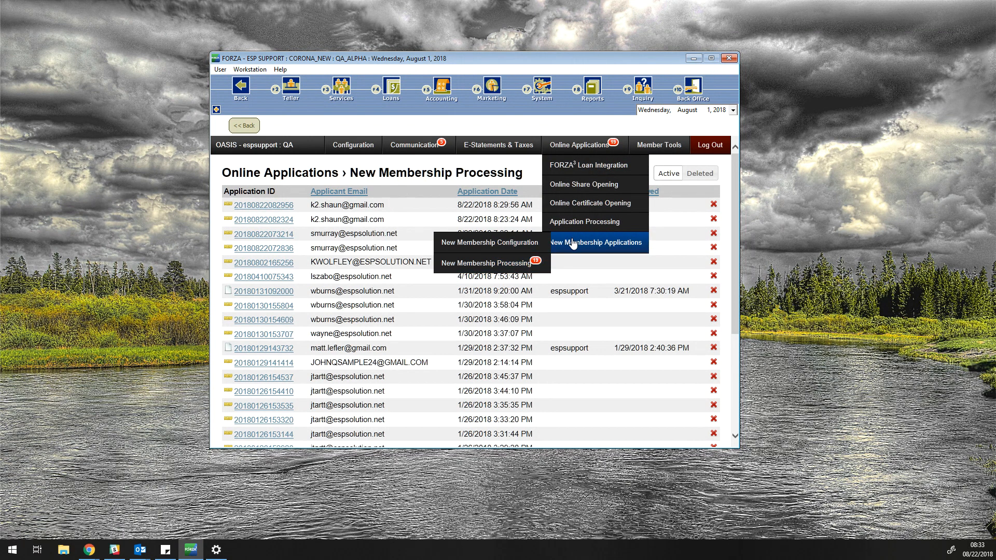
click(577, 148)
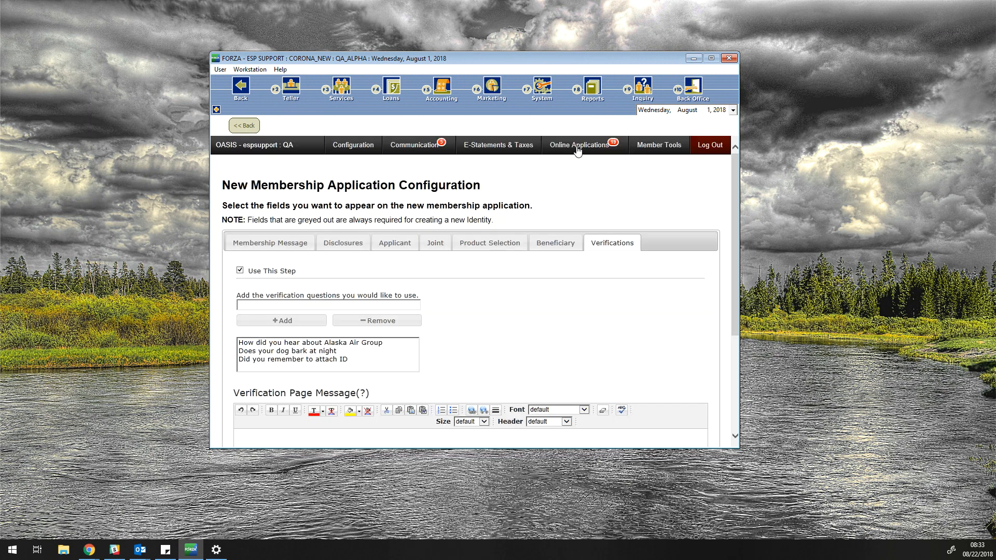
Step: Return to the New Membership Processing list showing the 8/22/2018 8:29:56 AM application
mouse_move(563, 222)
mouse_move(561, 242)
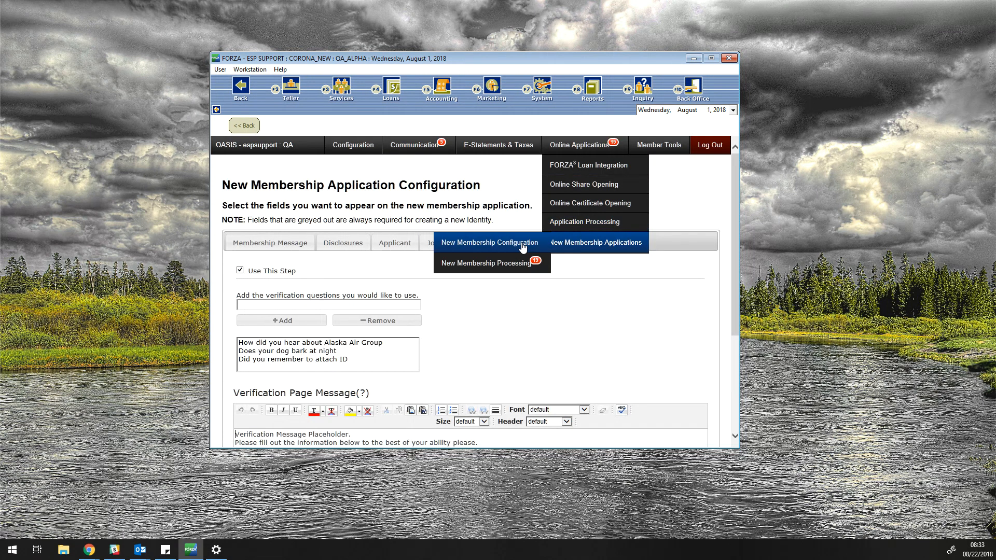
click(513, 265)
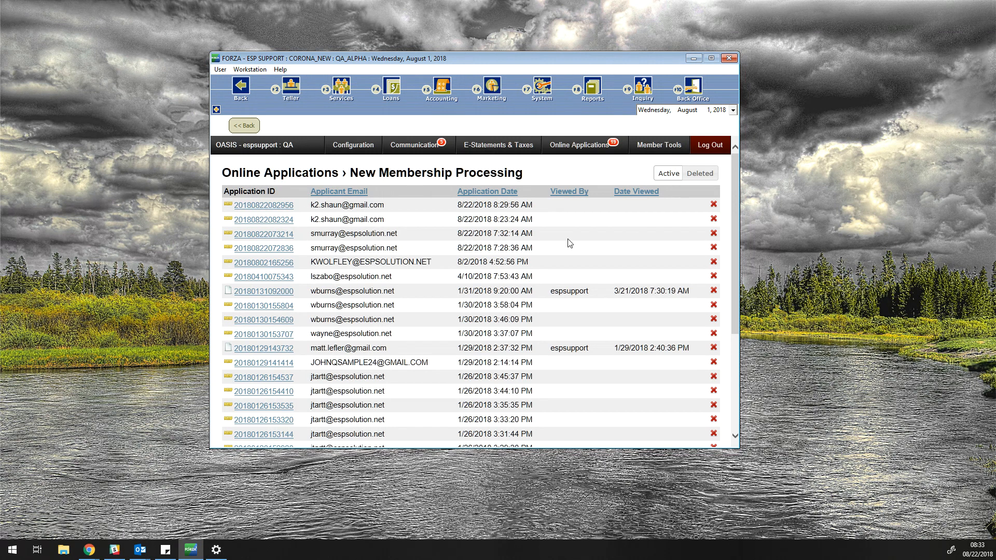
click(264, 208)
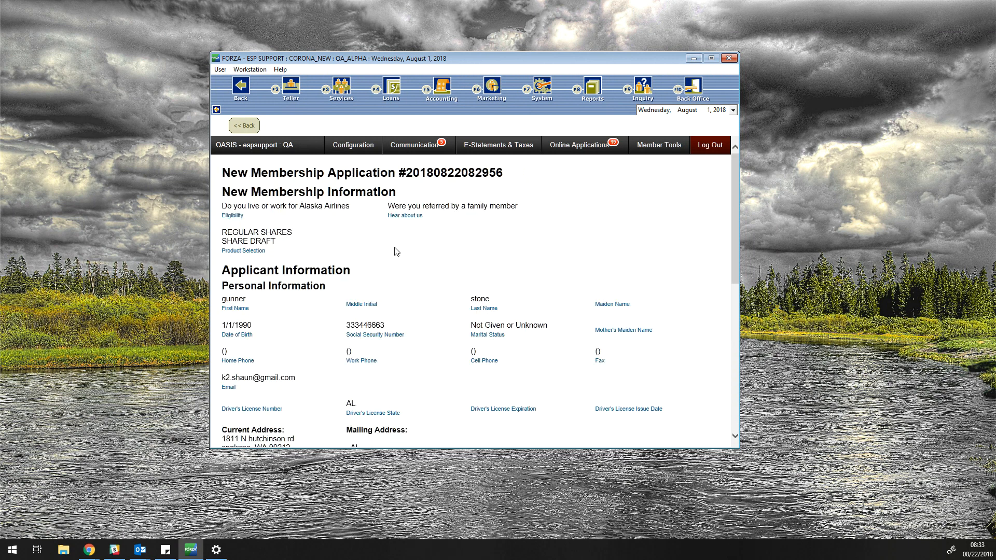
drag(737, 228, 736, 374)
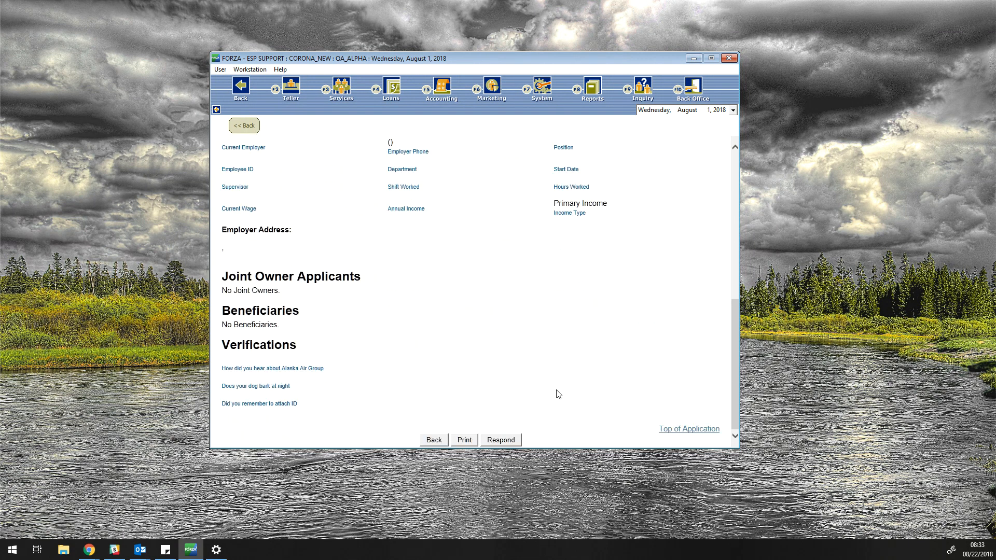
click(436, 441)
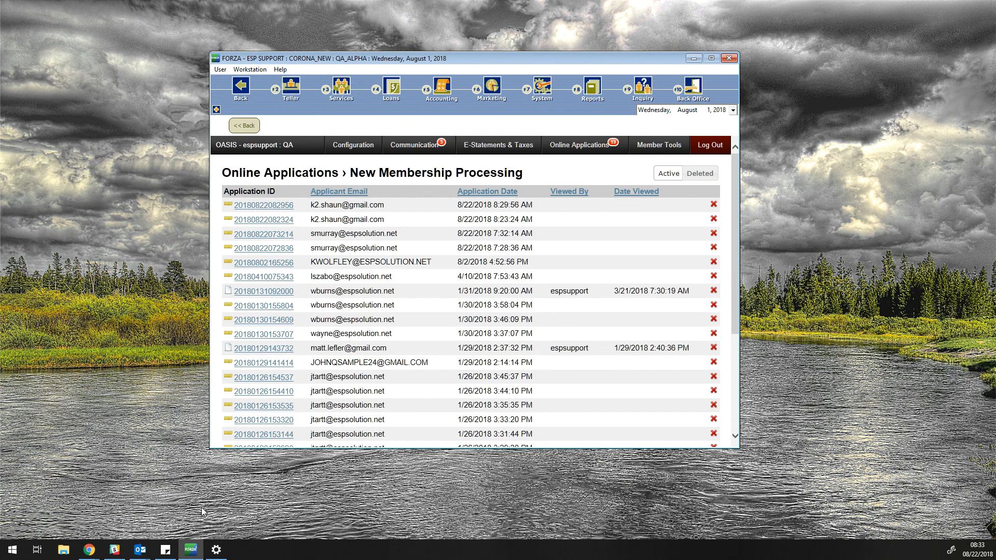
Step: Bring FORZA back up and open Member Search in Member Services
click(191, 550)
click(191, 551)
click(348, 111)
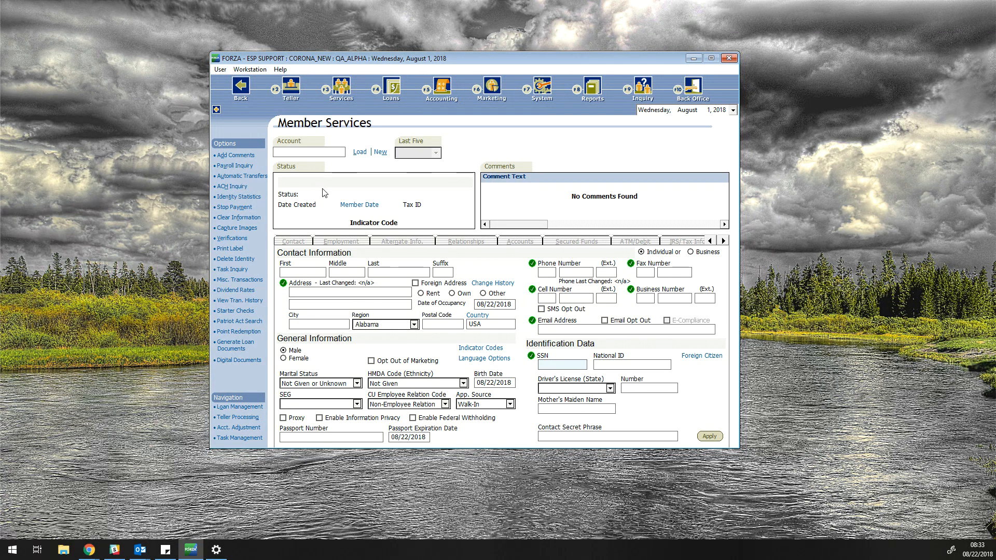
click(359, 152)
Step: Search by Tax ID using the applicant's SSN and load the found non-member record
click(509, 190)
drag(508, 190, 412, 196)
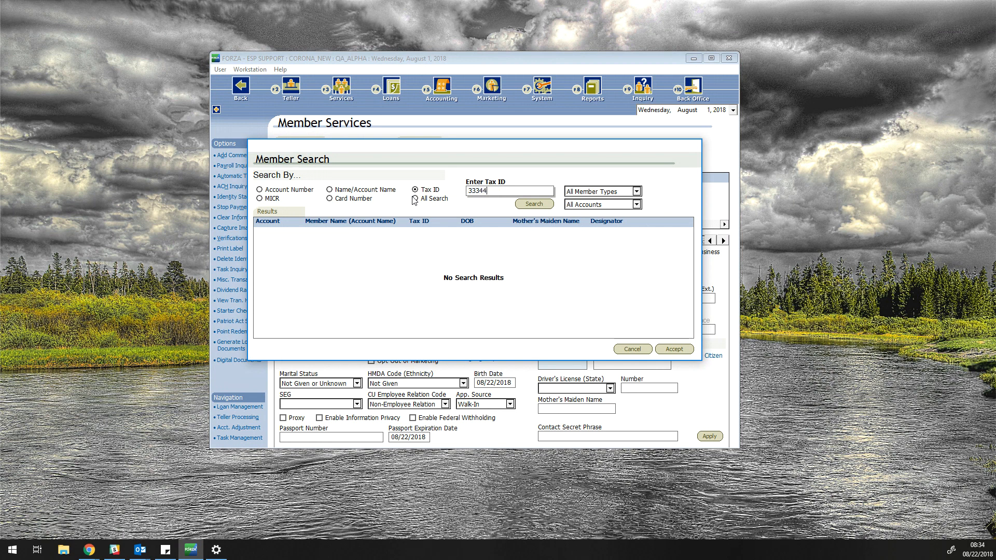
click(534, 204)
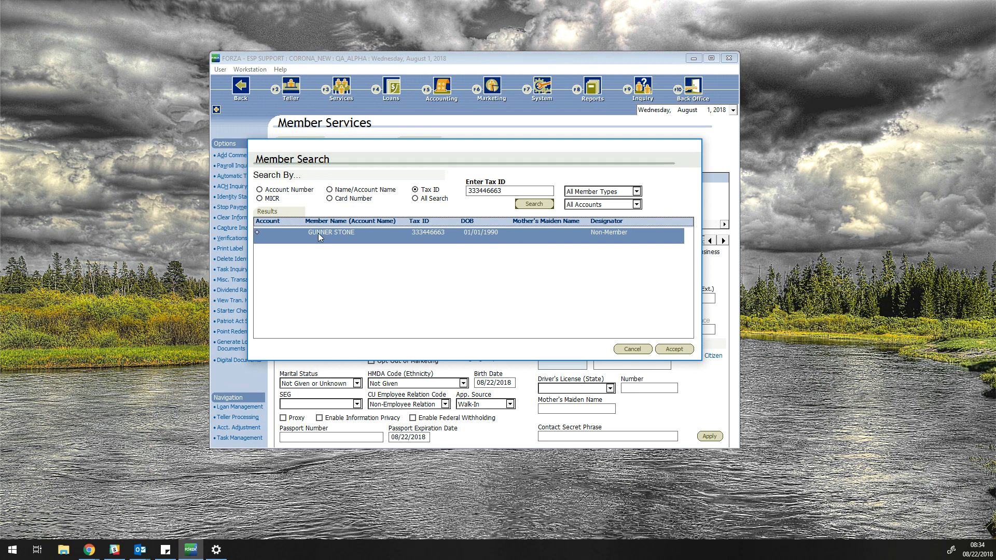
double_click(591, 237)
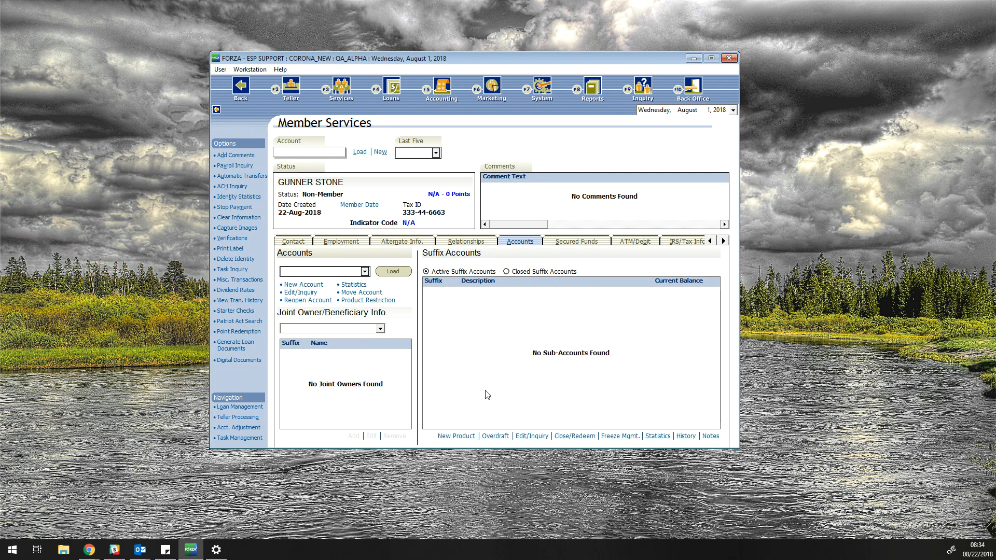